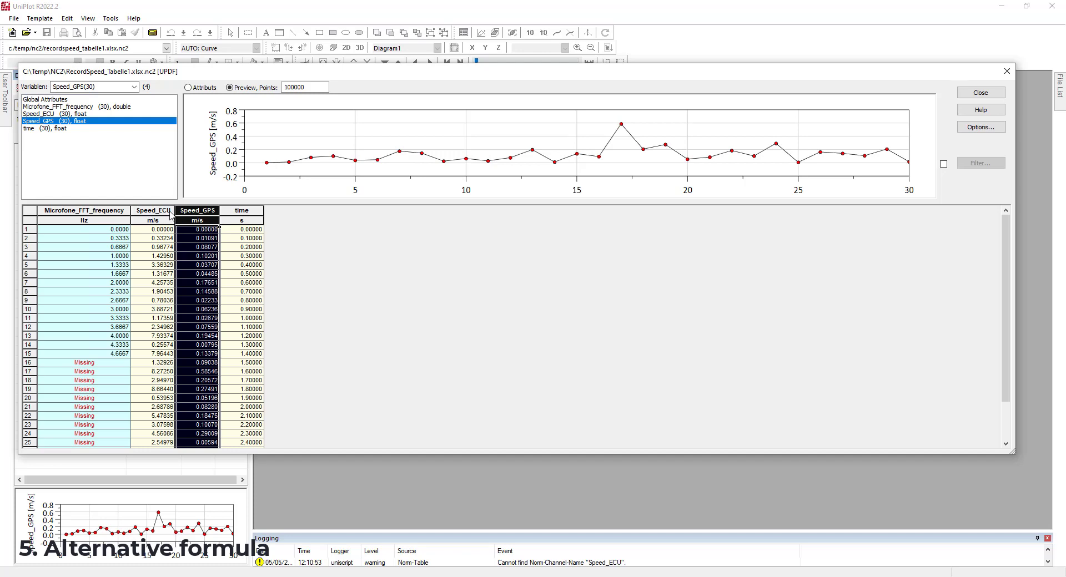
Start a formula channel with the expression Distance_ECU = integrate(time,Speed_ECU), replacing the existing formula text.
{"action": "left_click", "coordinate": [160, 239]}
{"action": "right_click", "coordinate": [160, 242]}
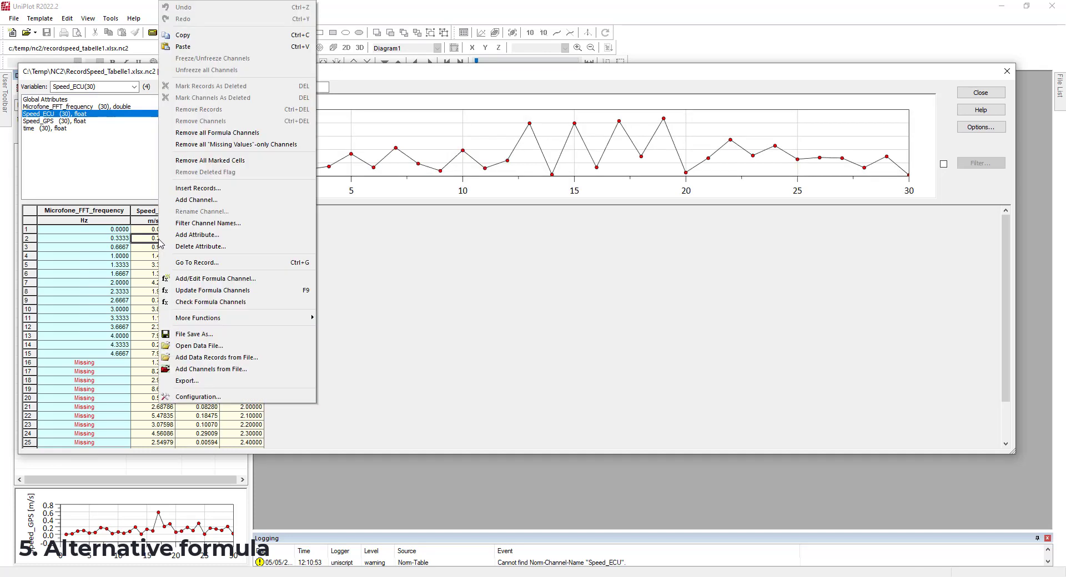
{"action": "left_click", "coordinate": [222, 278]}
{"action": "left_click_drag", "start_coordinate": [437, 268], "coordinate": [53, 236]}
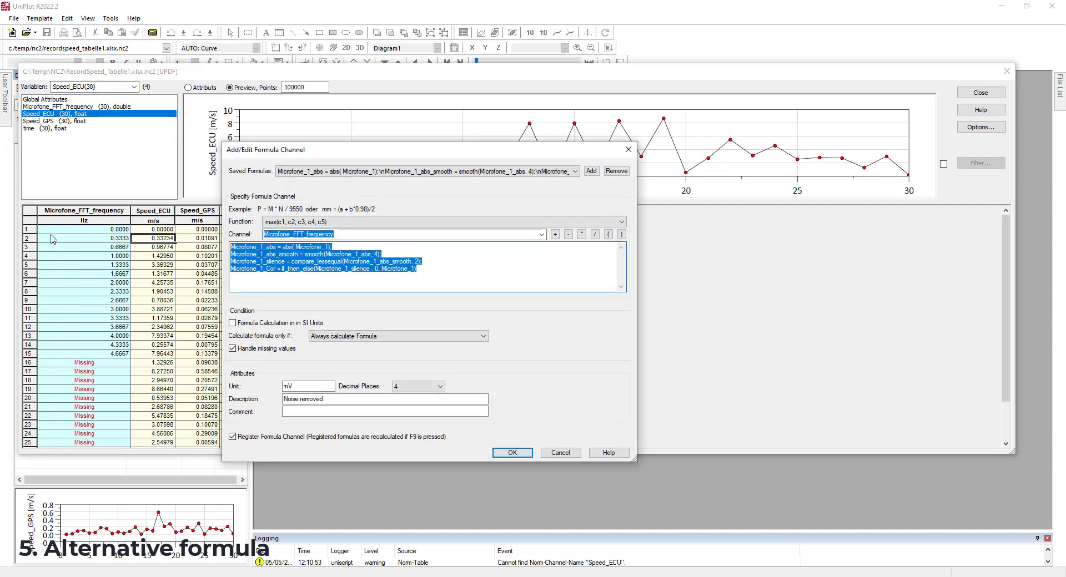
{"action": "type", "text": "D"}
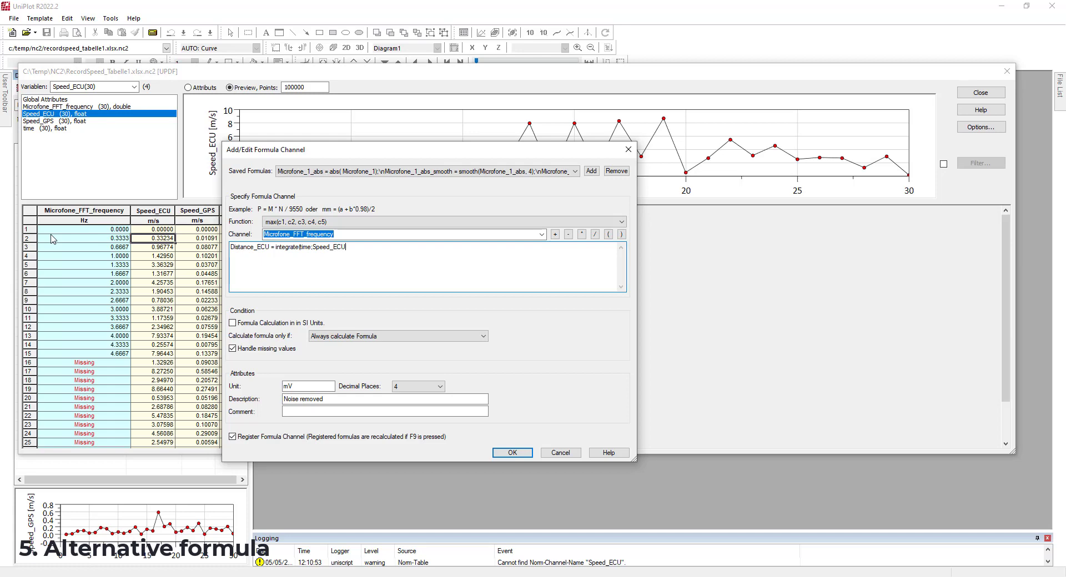
{"action": "key", "text": "BackSpace"}
{"action": "type", "text": ","}
Set the formula channel's unit to m and its description to "distance", and try to apply it.
{"action": "double_click", "coordinate": [290, 386]}
{"action": "type", "text": "m"}
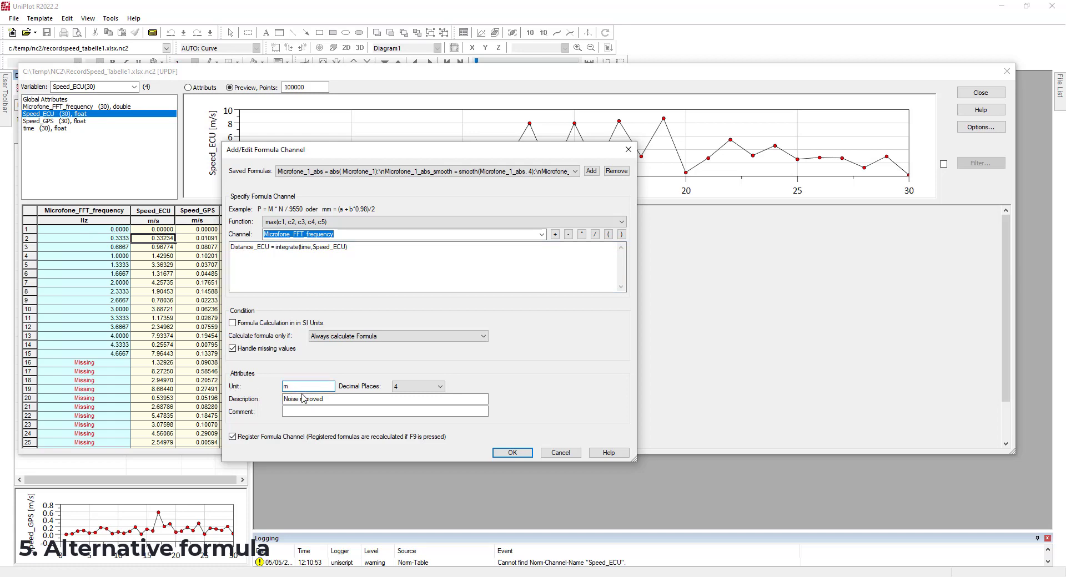
{"action": "triple_click", "coordinate": [303, 396]}
{"action": "type", "text": "dist"}
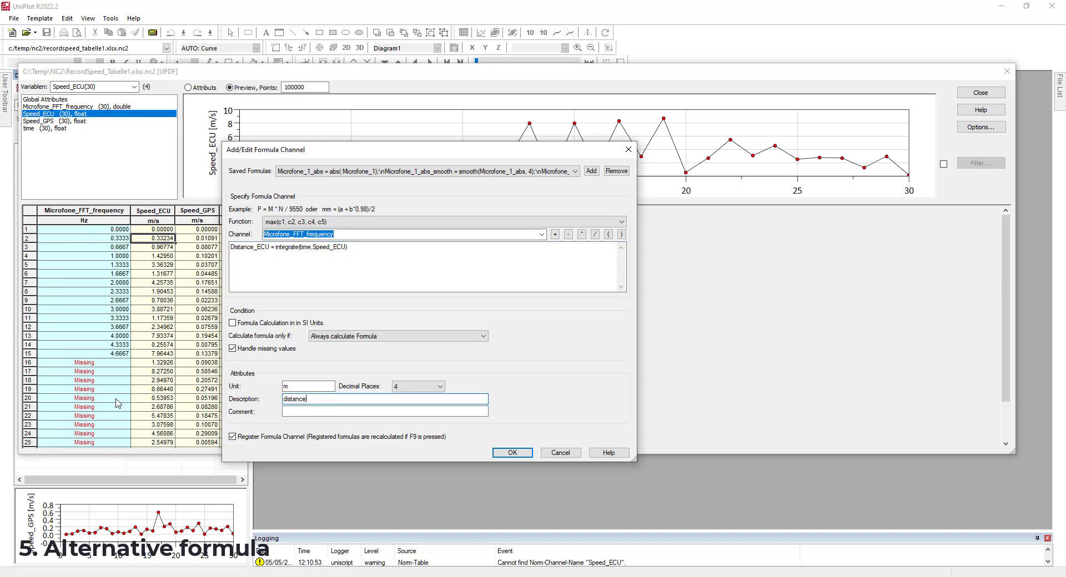
{"action": "type", "text": "ance"}
{"action": "left_click", "coordinate": [513, 453]}
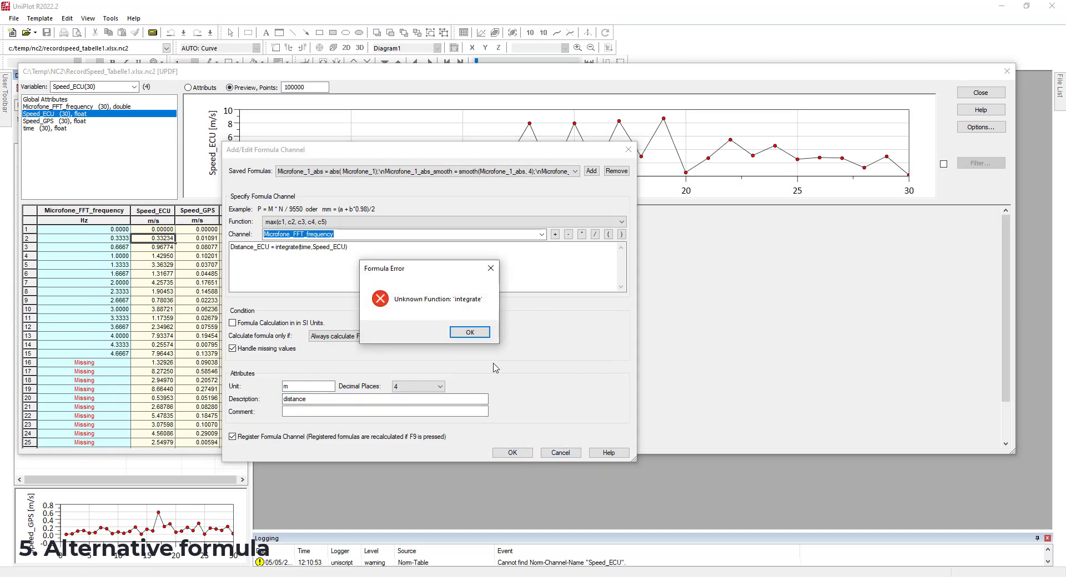
{"action": "left_click", "coordinate": [477, 339]}
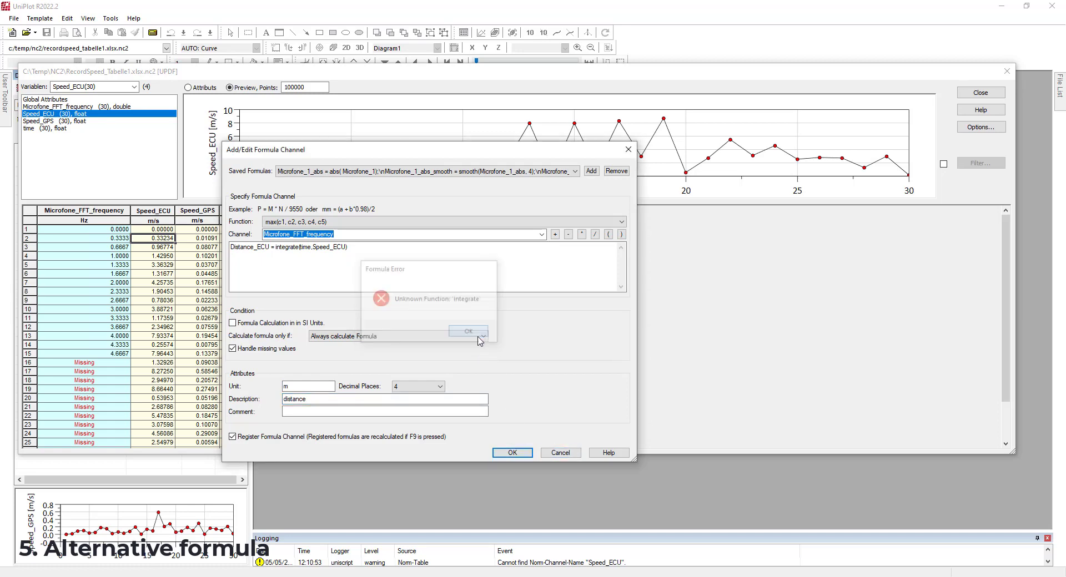
Correct the function name in the Distance_ECU formula to integral.
{"action": "left_click", "coordinate": [300, 248]}
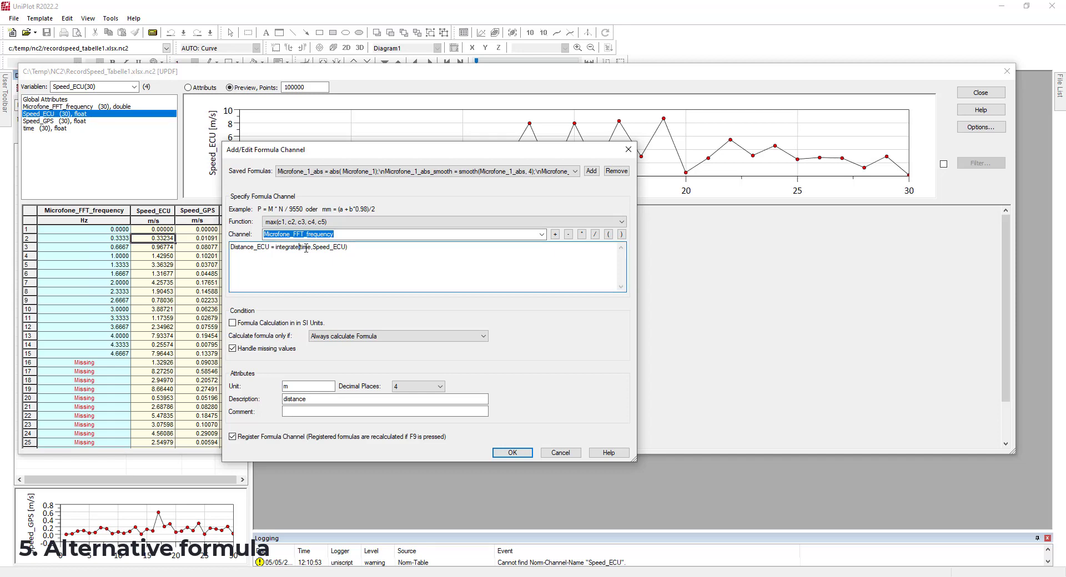
{"action": "key", "text": "BackSpace"}
{"action": "key", "text": "BackSpace"}
{"action": "key", "text": "BackSpace"}
{"action": "type", "text": "l"}
Look up the integral function and its arguments in the formula documentation.
{"action": "left_click", "coordinate": [608, 452]}
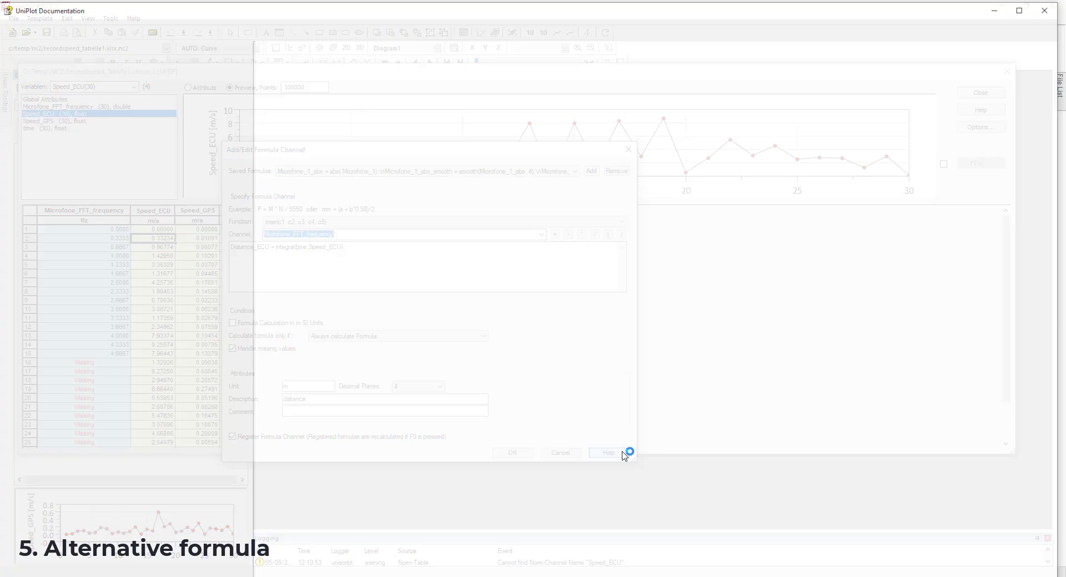
{"action": "left_click_drag", "start_coordinate": [1056, 95], "coordinate": [1048, 366]}
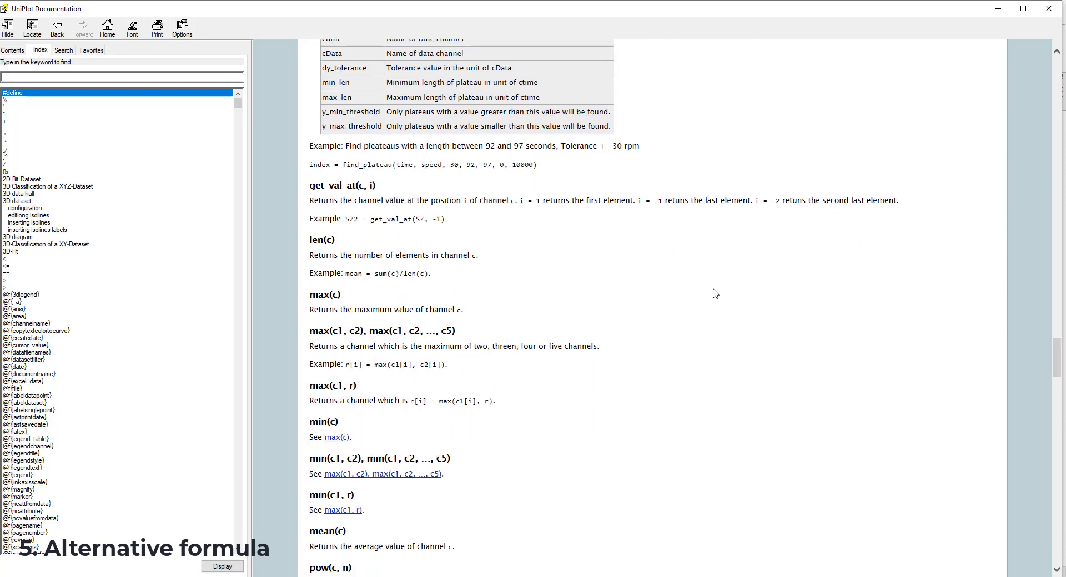
{"action": "key", "text": "ctrl+f"}
{"action": "type", "text": "integrate"}
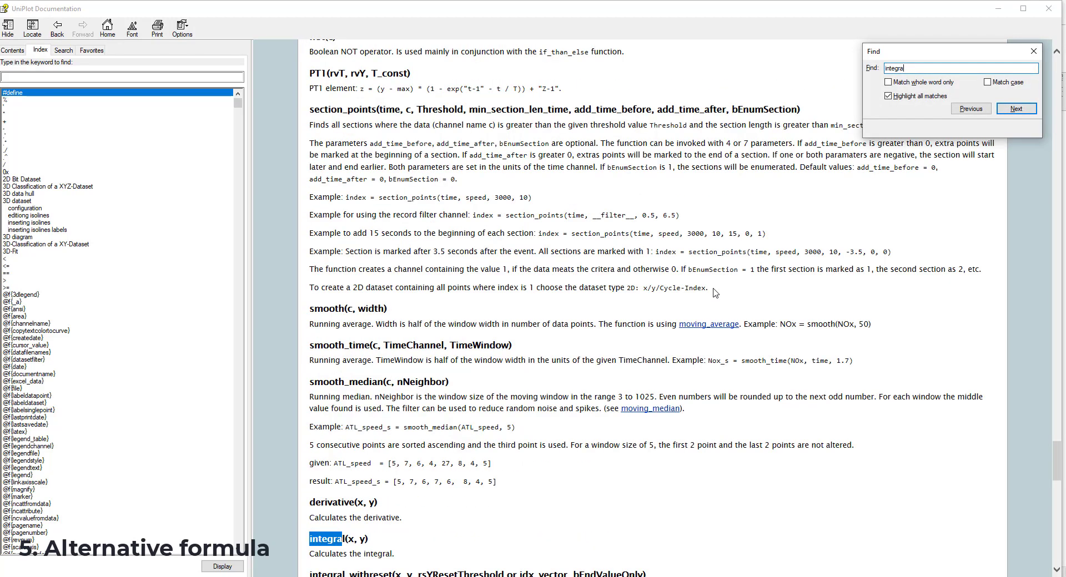
{"action": "left_click", "coordinate": [1033, 51]}
{"action": "scroll", "coordinate": [664, 388], "scroll_direction": "down", "scroll_amount": 4}
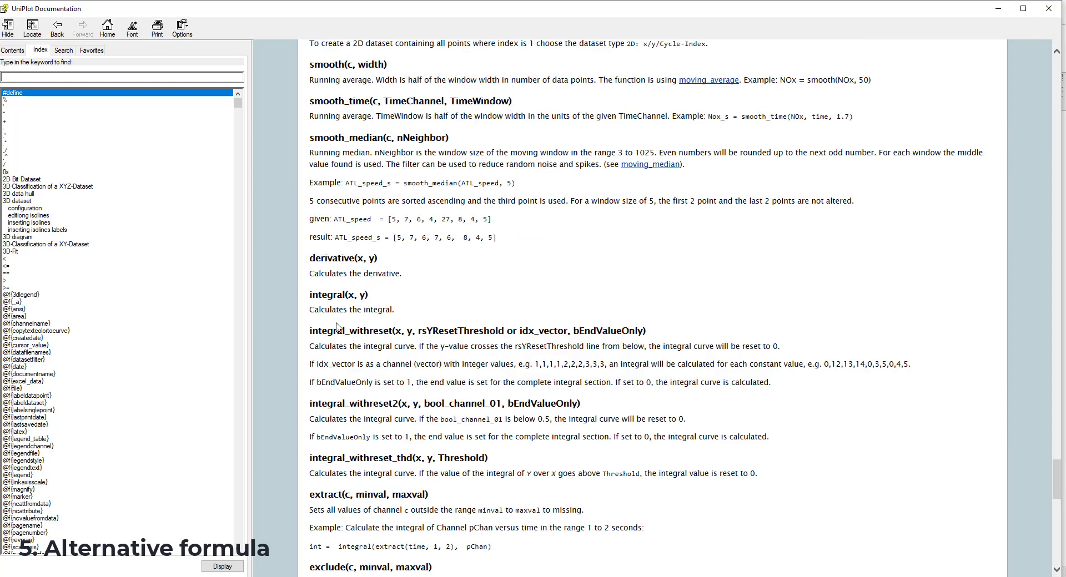
{"action": "left_click", "coordinate": [1049, 8]}
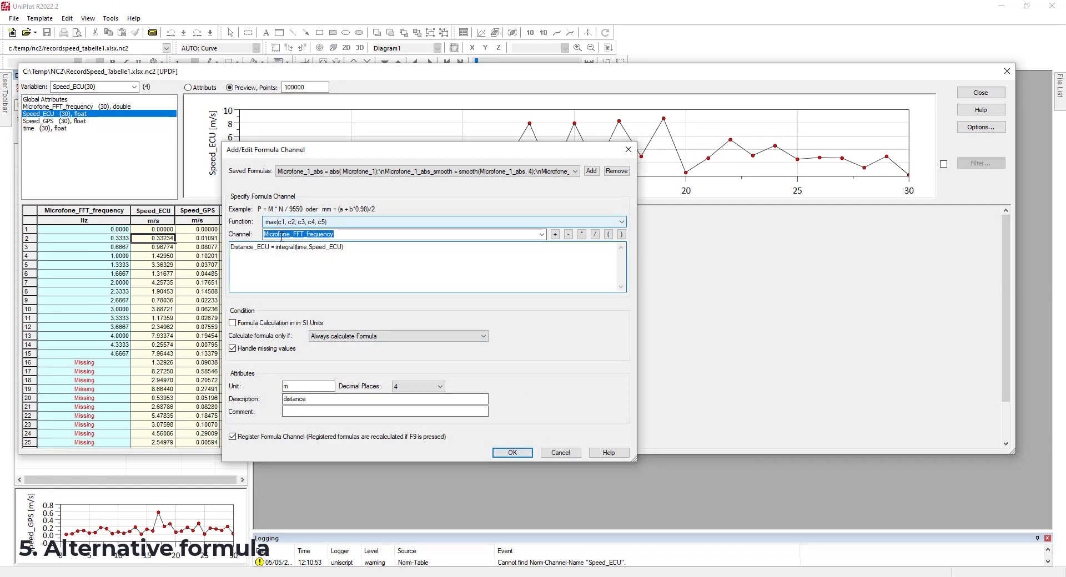
Create the Distance_ECU formula channel with integral(time,Speed_ECU) and preview its curve.
{"action": "left_click_drag", "start_coordinate": [238, 248], "coordinate": [358, 253]}
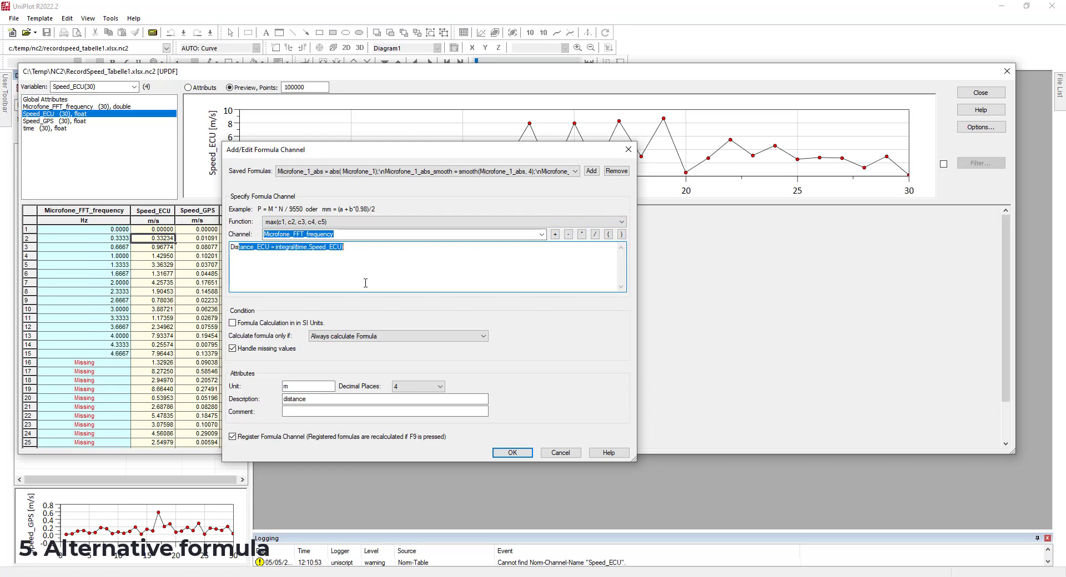
{"action": "left_click", "coordinate": [364, 283]}
{"action": "left_click", "coordinate": [512, 453]}
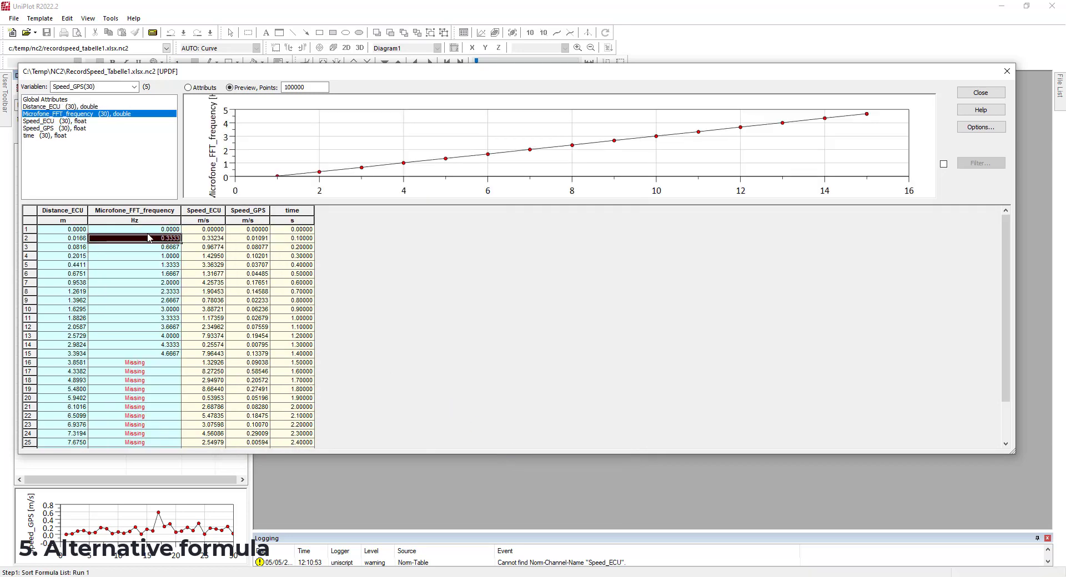
{"action": "left_click", "coordinate": [48, 247]}
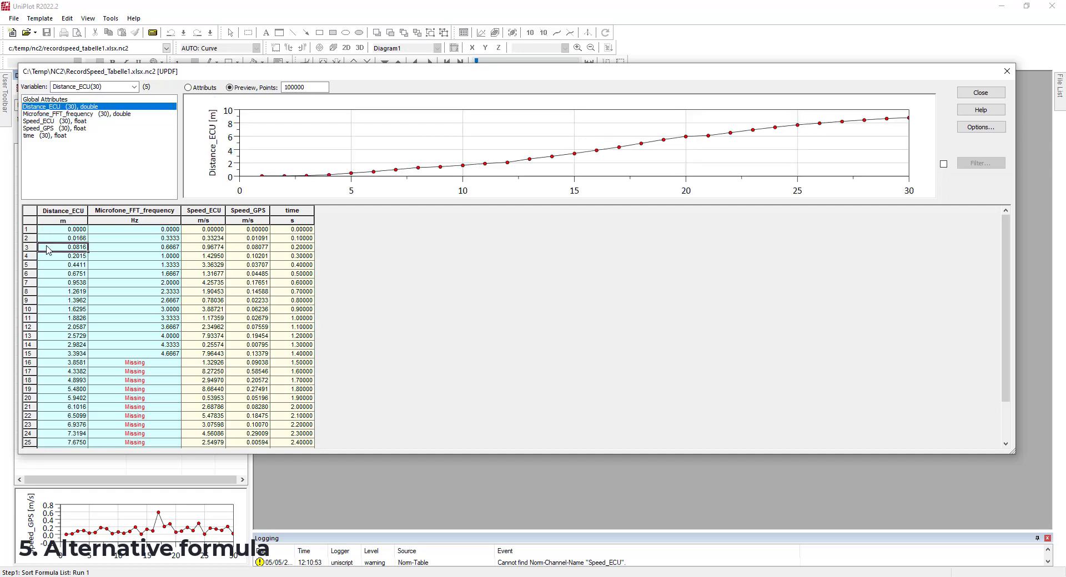
Add a second formula channel, Distance_GPS = integral(time,Speed_GPS), with the same unit and description, and close the data editor.
{"action": "right_click", "coordinate": [238, 240]}
{"action": "left_click", "coordinate": [344, 261]}
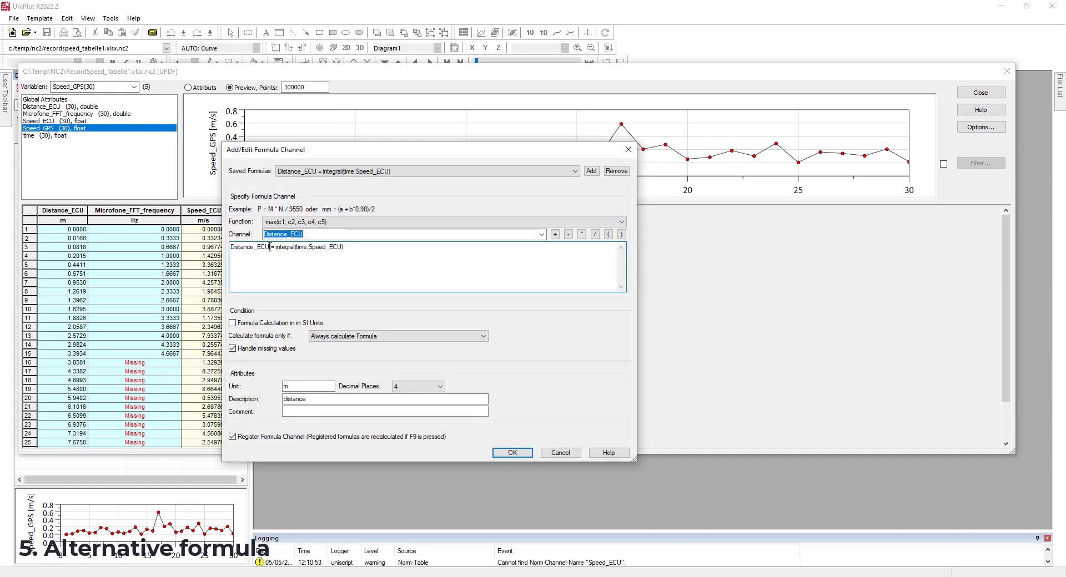
{"action": "left_click", "coordinate": [270, 247]}
{"action": "key", "text": "BackSpace"}
{"action": "key", "text": "BackSpace"}
{"action": "key", "text": "BackSpace"}
{"action": "type", "text": "GPS"}
{"action": "key", "text": "BackSpace"}
{"action": "type", "text": "GPS"}
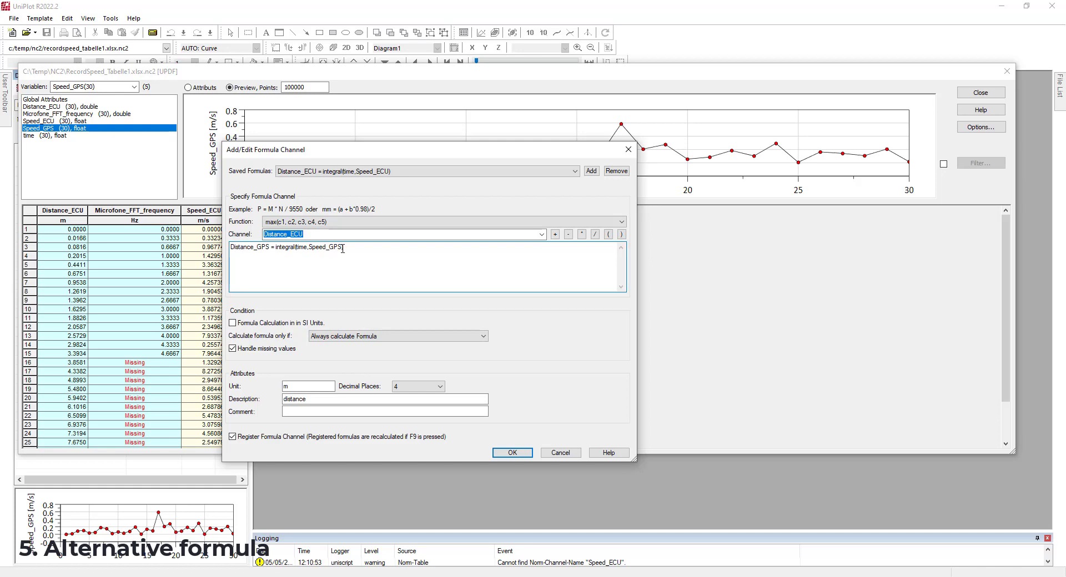
{"action": "left_click", "coordinate": [513, 452]}
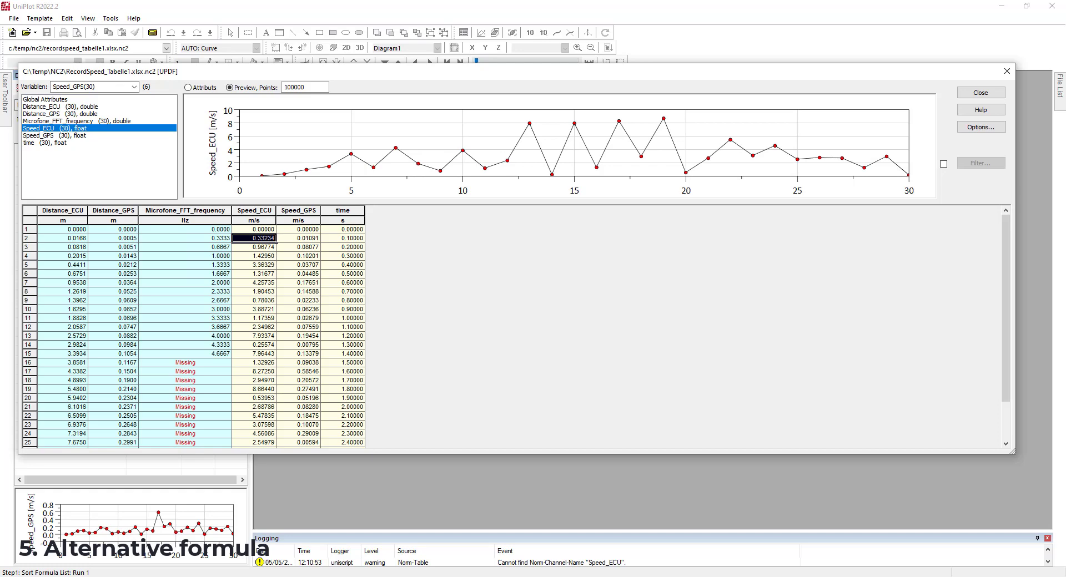
{"action": "left_click", "coordinate": [987, 91]}
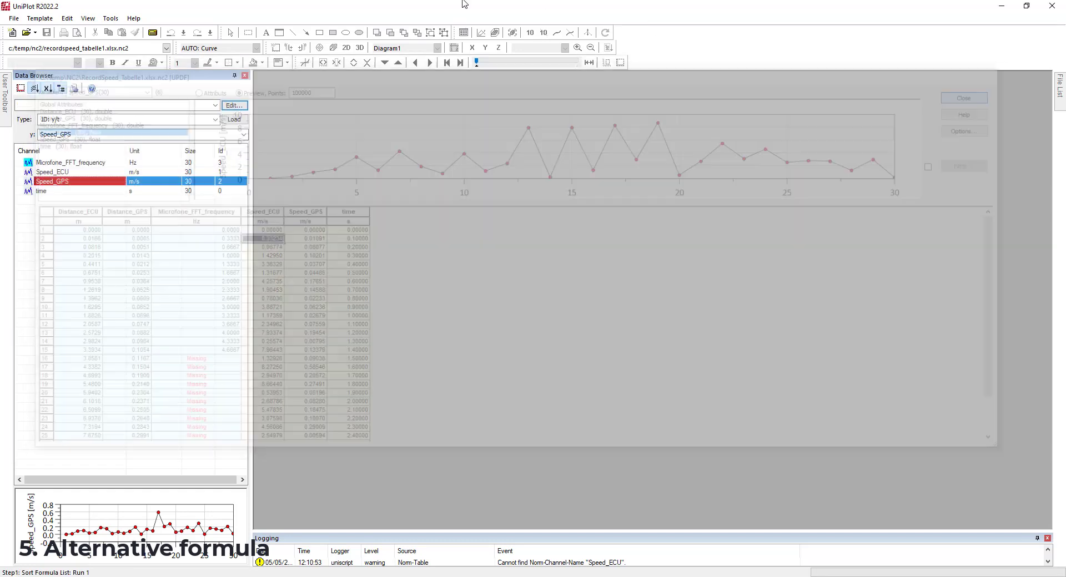
Open the Formula folder inside the user home directory given in the Paths and Files settings.
{"action": "left_click", "coordinate": [111, 18]}
{"action": "left_click", "coordinate": [125, 38]}
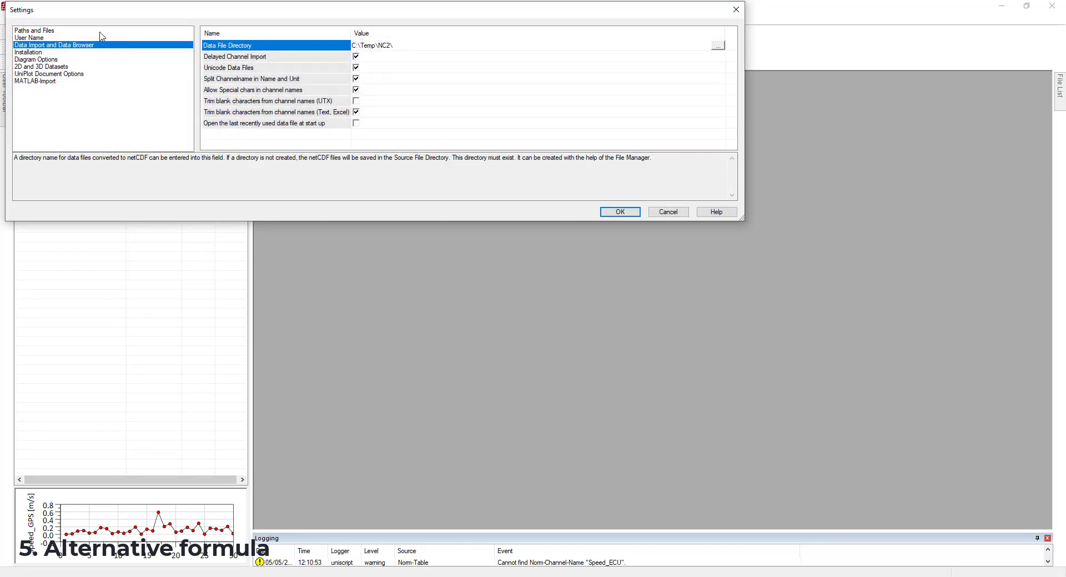
{"action": "left_click", "coordinate": [50, 31]}
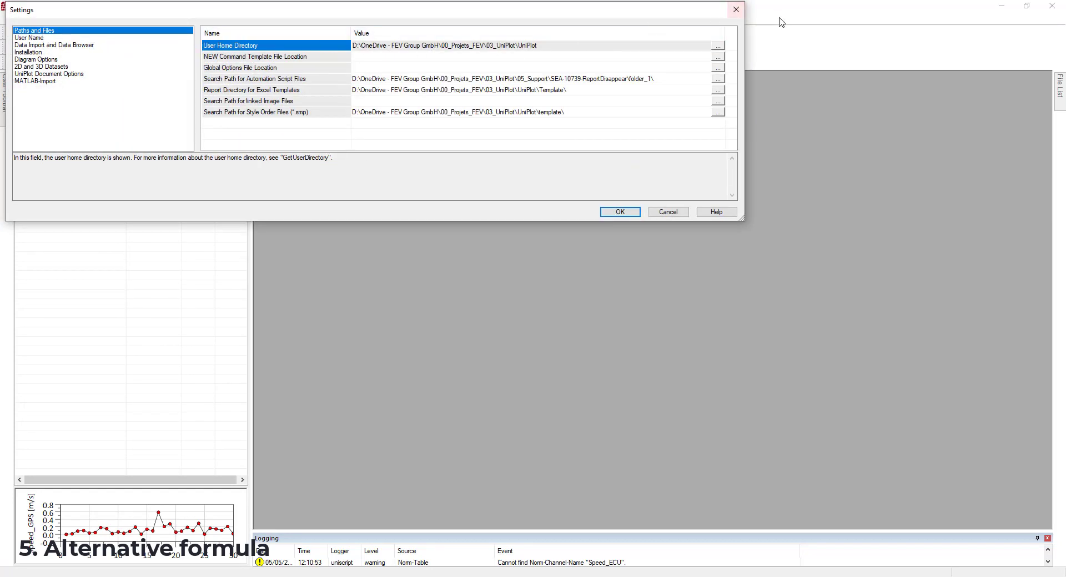
{"action": "left_click", "coordinate": [720, 48]}
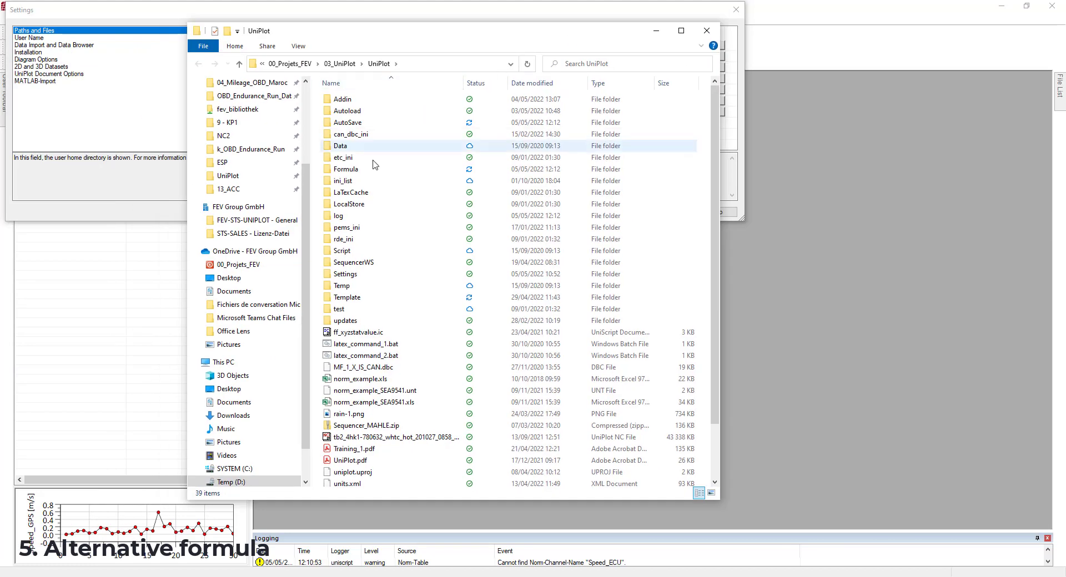
{"action": "left_click", "coordinate": [341, 170]}
{"action": "double_click", "coordinate": [341, 170]}
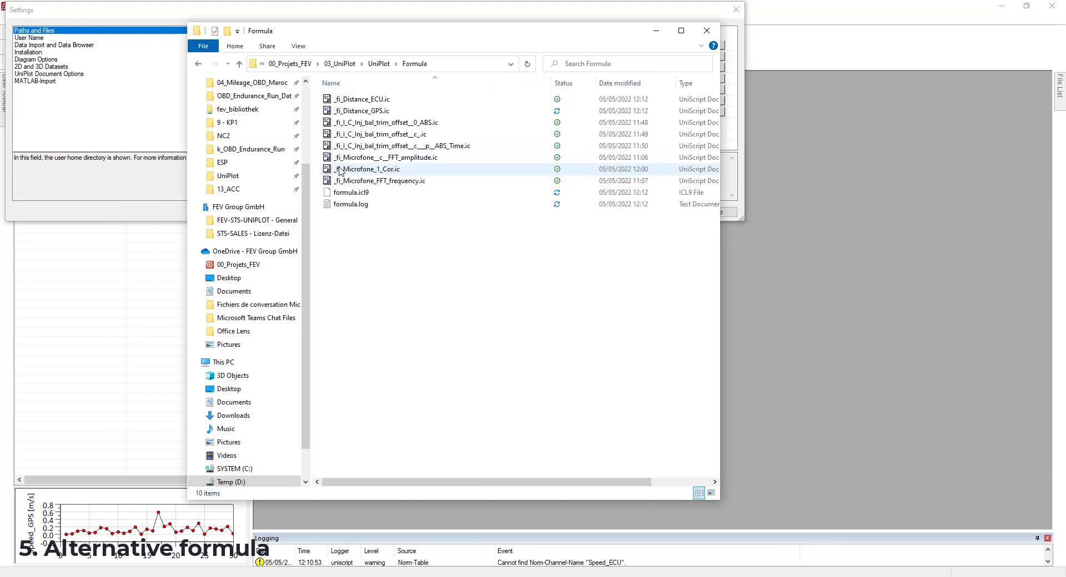
Close the settings and open _fi_Distance_ECU.ic and _fi_Distance_GPS.ic from the Formula folder in UniPlot's script editor.
{"action": "left_click", "coordinate": [372, 110]}
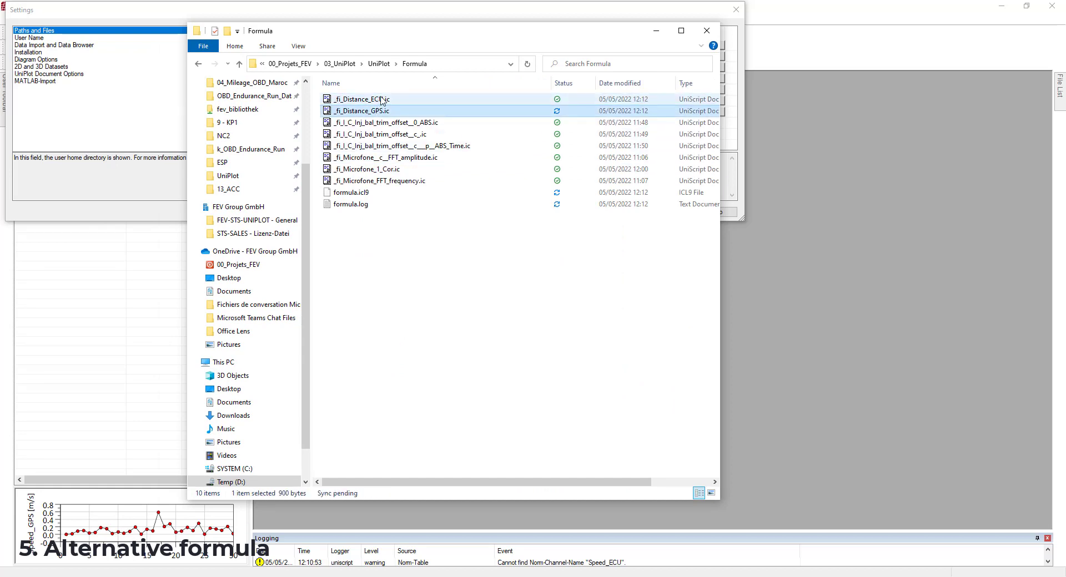
{"action": "left_click", "coordinate": [377, 99]}
{"action": "left_click", "coordinate": [376, 111]}
{"action": "left_click", "coordinate": [376, 98]}
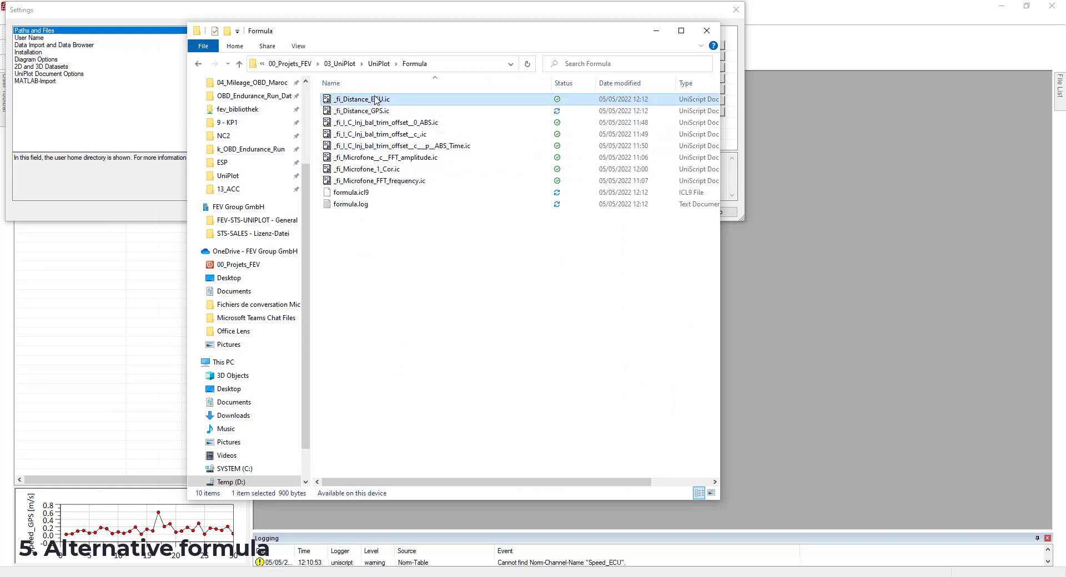
{"action": "left_click", "coordinate": [737, 10]}
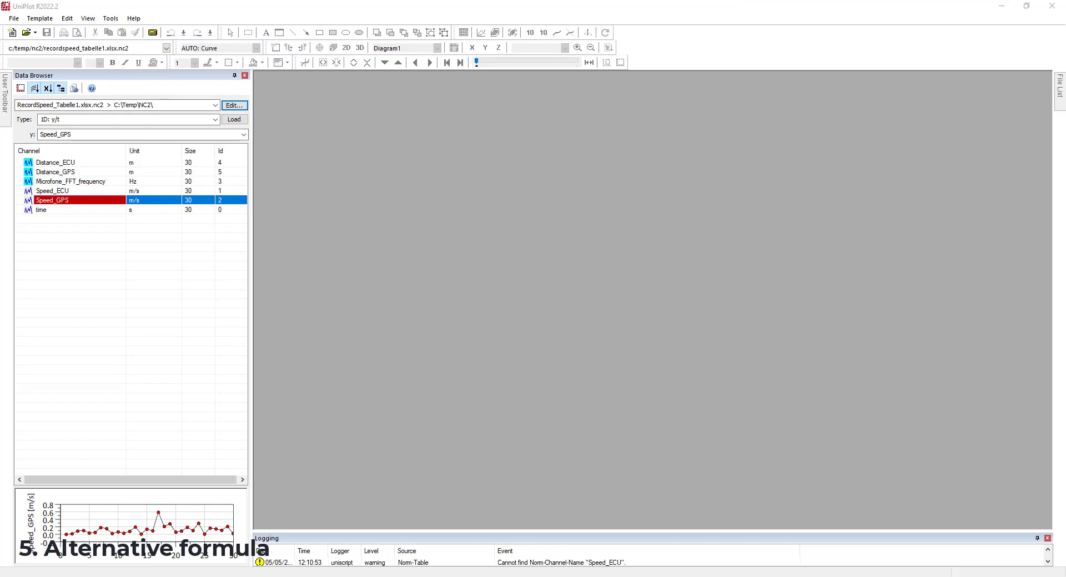
{"action": "left_click", "coordinate": [502, 533]}
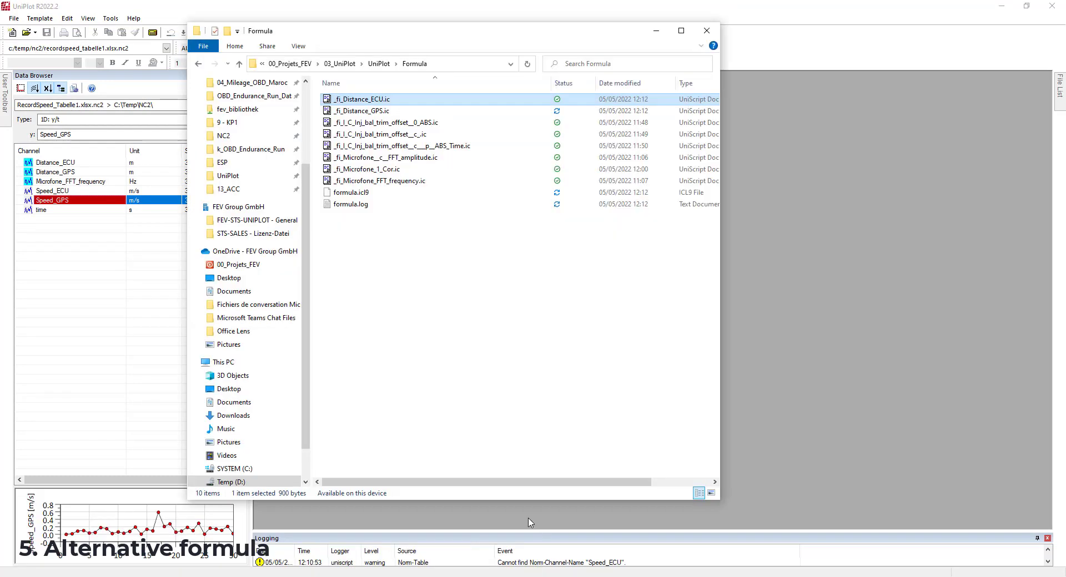
{"action": "left_click", "coordinate": [381, 113]}
{"action": "left_click", "coordinate": [382, 101], "text": "ctrl"}
{"action": "left_click_drag", "start_coordinate": [373, 110], "coordinate": [759, 173]}
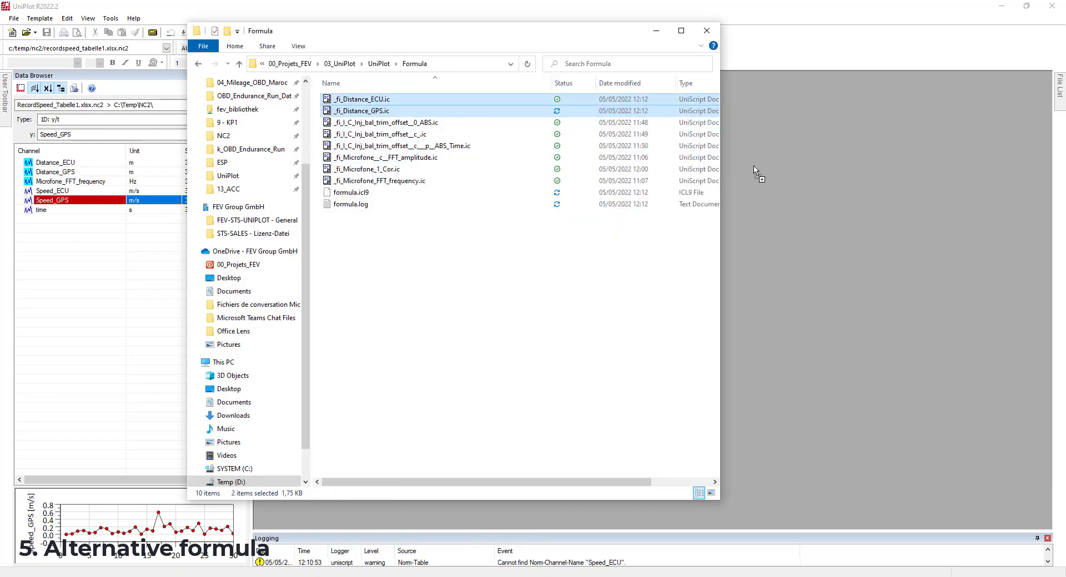
{"action": "left_click", "coordinate": [656, 31]}
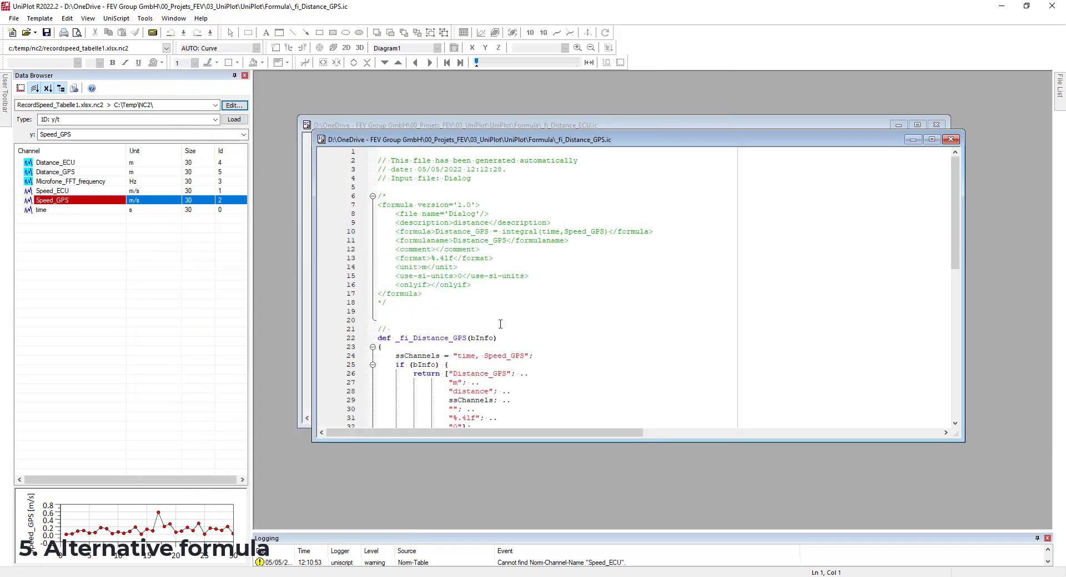
Shorten the output channel name in the set_ch call of _fi_Distance_GPS.ic to "Distance".
{"action": "scroll", "coordinate": [501, 324], "scroll_direction": "down", "scroll_amount": 5}
{"action": "left_click", "coordinate": [485, 355]}
{"action": "key", "text": "BackSpace"}
{"action": "key", "text": "BackSpace"}
{"action": "key", "text": "BackSpace"}
{"action": "key", "text": "BackSpace"}
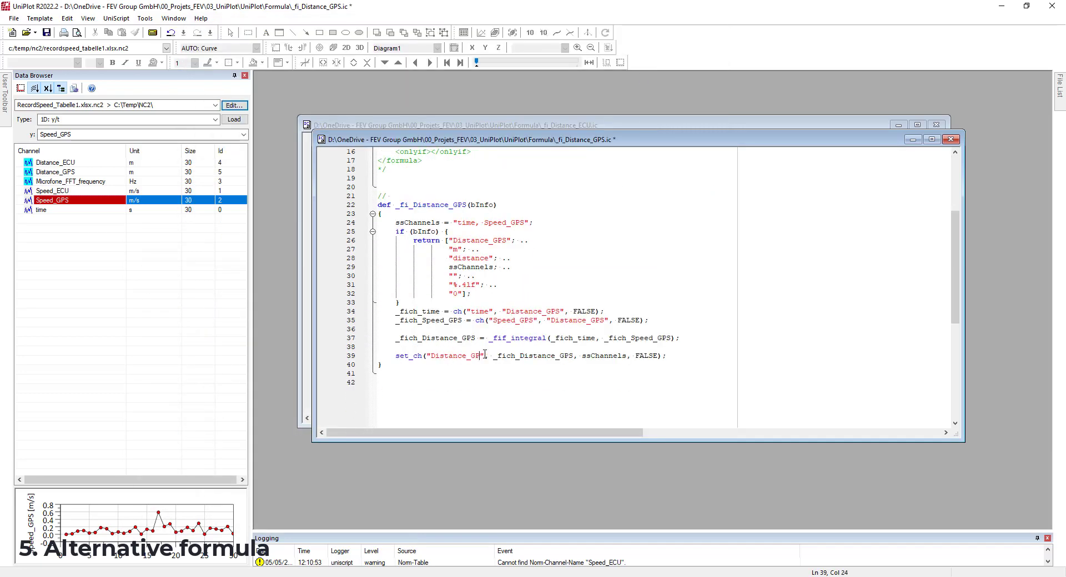
Bring _fi_Distance_ECU.ic forward and shorten the output channel name in its set_ch call to "Distance".
{"action": "left_click_drag", "start_coordinate": [508, 140], "coordinate": [722, 168]}
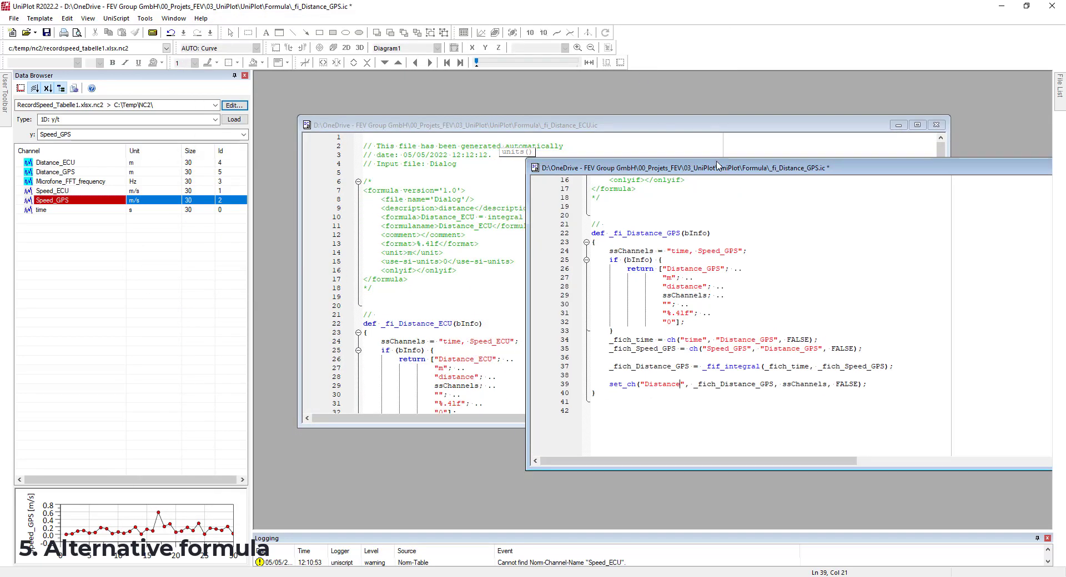
{"action": "left_click", "coordinate": [677, 125]}
{"action": "scroll", "coordinate": [503, 312], "scroll_direction": "down", "scroll_amount": 3}
{"action": "scroll", "coordinate": [503, 312], "scroll_direction": "down", "scroll_amount": 1}
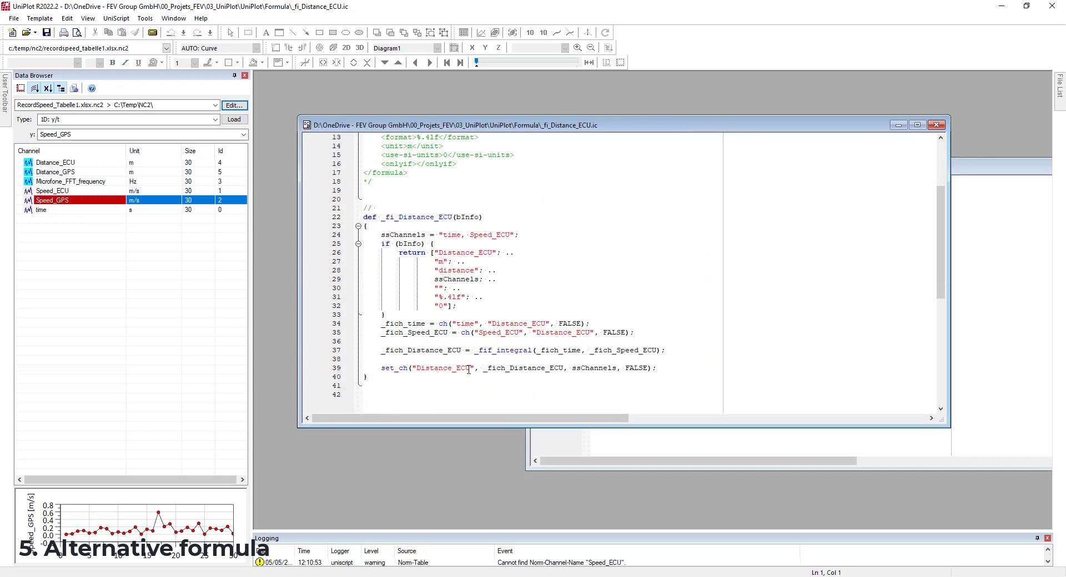
{"action": "left_click", "coordinate": [468, 370]}
{"action": "scroll", "coordinate": [467, 370], "scroll_direction": "down", "scroll_amount": 1}
{"action": "key", "text": "BackSpace"}
{"action": "key", "text": "BackSpace"}
{"action": "key", "text": "BackSpace"}
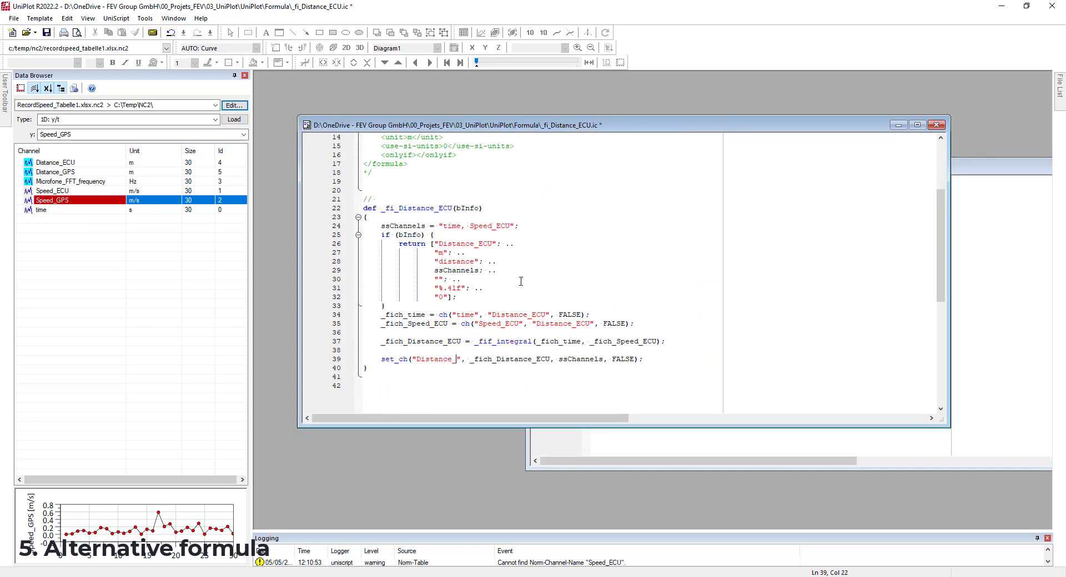
{"action": "key", "text": "BackSpace"}
Change the channel name in the return list of _fi_Distance_ECU.ic to "Distance".
{"action": "key", "text": "BackSpace"}
{"action": "key", "text": "BackSpace"}
{"action": "key", "text": "BackSpace"}
{"action": "key", "text": "BackSpace"}
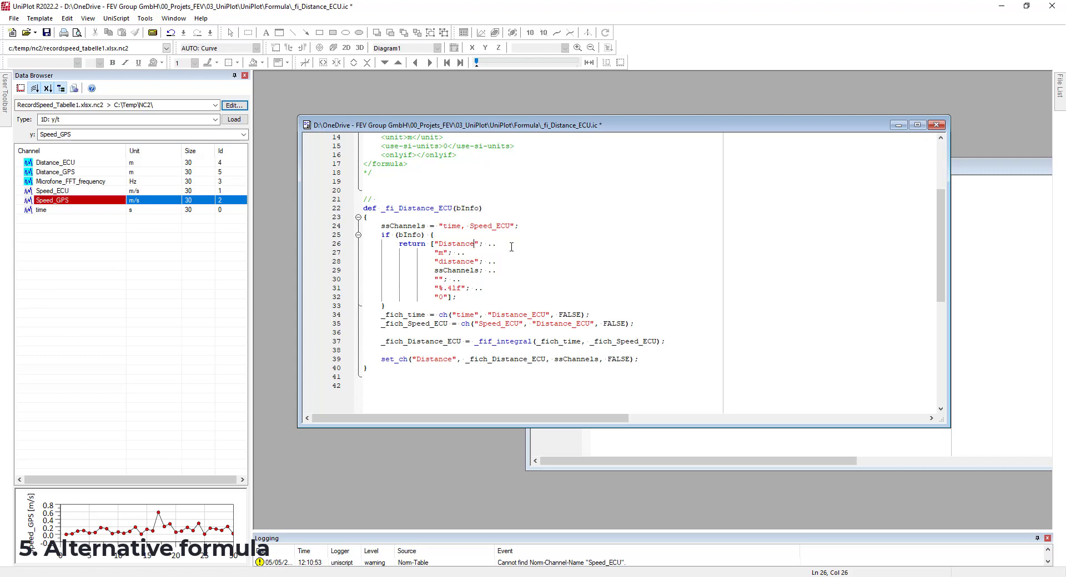
Change the channel name in the return list of _fi_Distance_GPS.ic to "Distance", and save and close both formula scripts.
{"action": "left_click", "coordinate": [985, 283]}
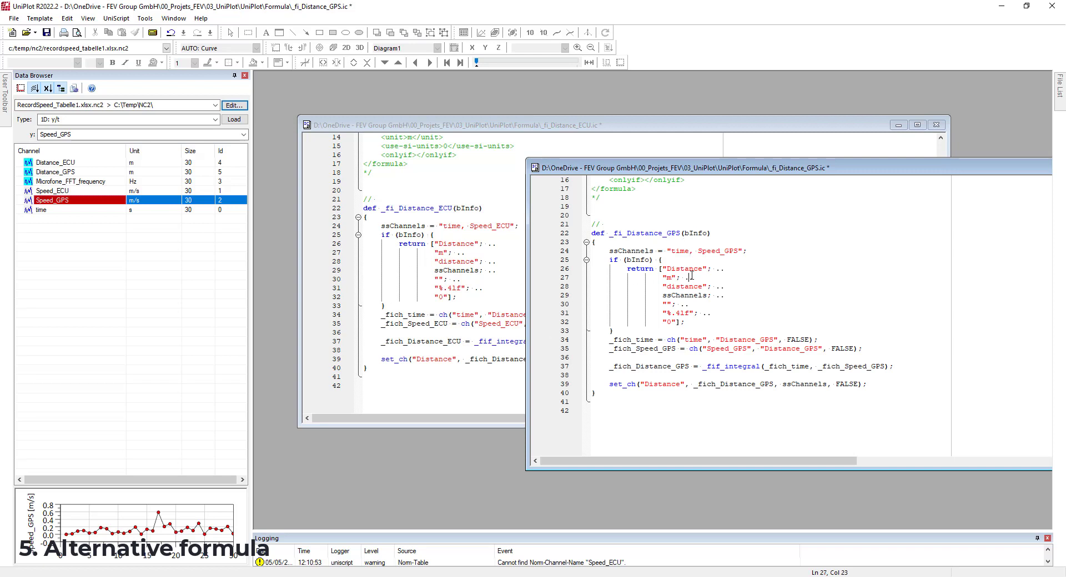
{"action": "left_click", "coordinate": [483, 270]}
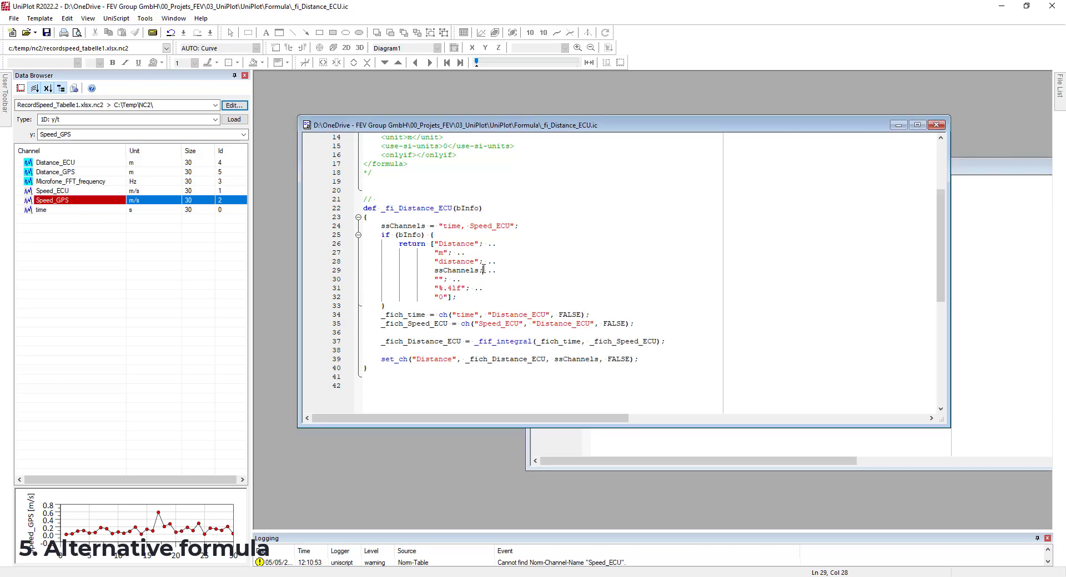
{"action": "left_click", "coordinate": [939, 127]}
{"action": "left_click_drag", "start_coordinate": [982, 171], "coordinate": [678, 180]}
{"action": "left_click", "coordinate": [859, 176]}
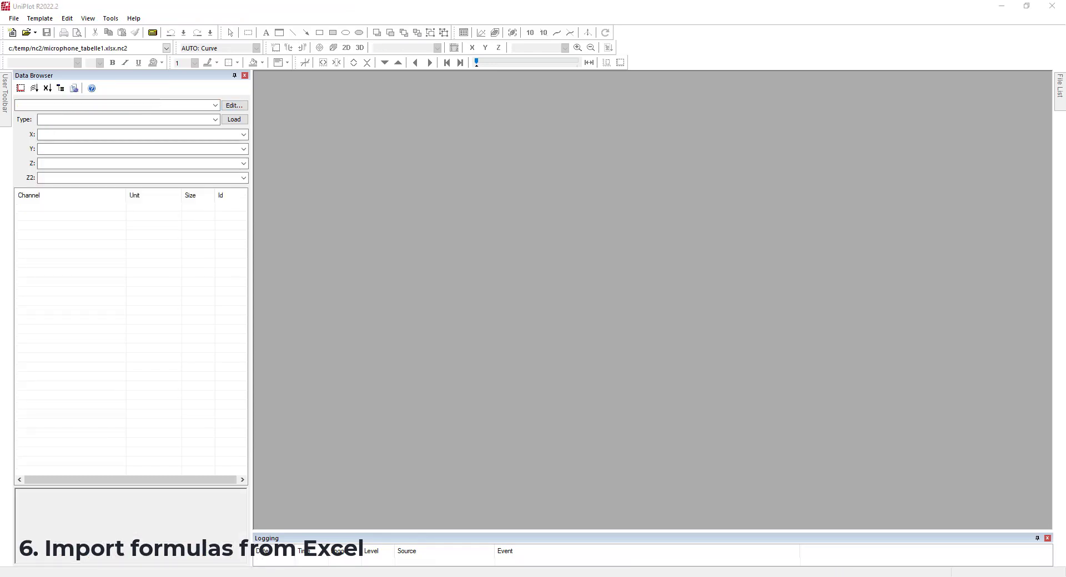
Switch to the Formula.xls workbook in Excel and examine the two microphone formula rows and the Description, Unit, Output and Formula columns.
{"action": "left_click_drag", "start_coordinate": [0, 152], "coordinate": [650, 4]}
{"action": "left_click", "coordinate": [93, 269]}
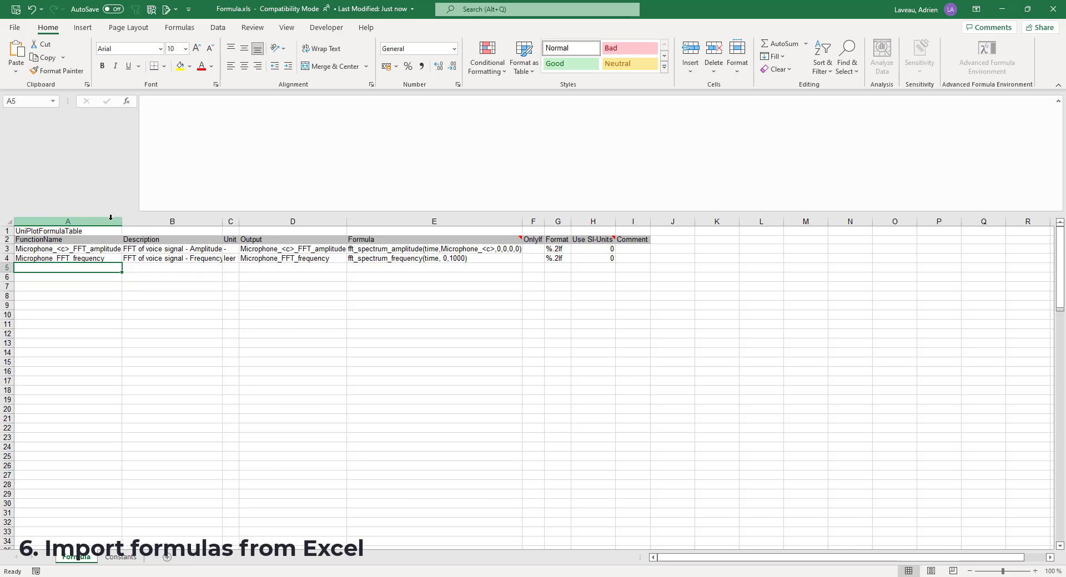
{"action": "left_click", "coordinate": [95, 249]}
{"action": "left_click", "coordinate": [92, 257]}
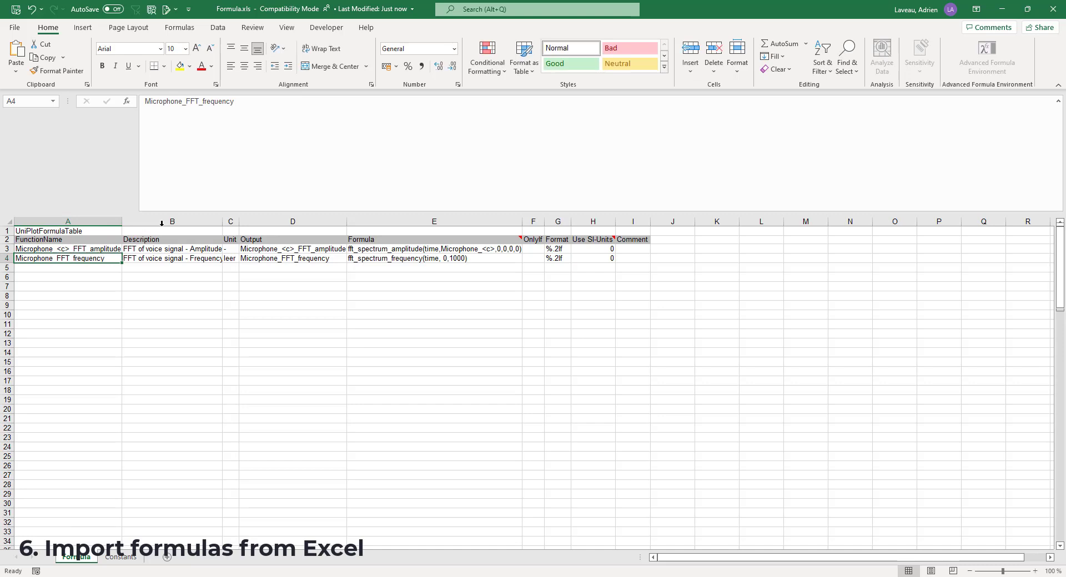
{"action": "left_click", "coordinate": [178, 221]}
{"action": "left_click", "coordinate": [233, 222]}
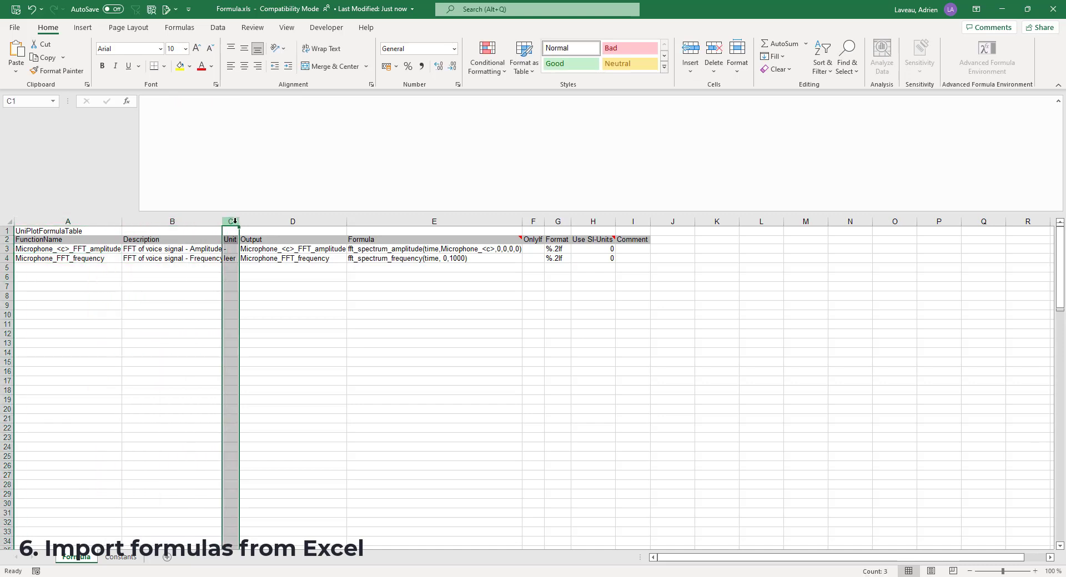
{"action": "left_click", "coordinate": [287, 221]}
{"action": "left_click", "coordinate": [412, 220]}
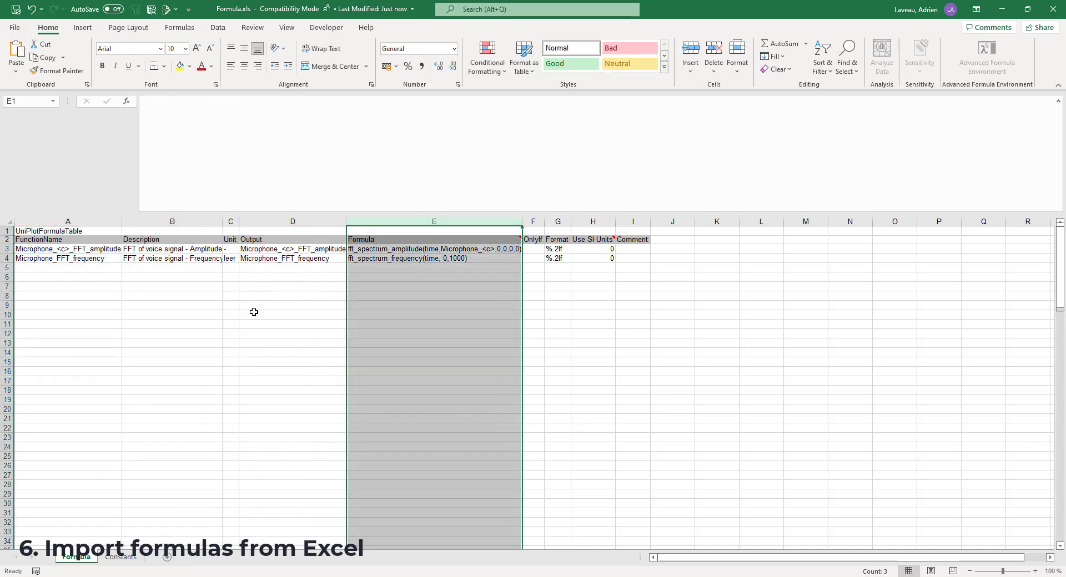
Set the unit of the Microphone_FFT_frequency formula to Hz.
{"action": "left_click", "coordinate": [230, 258]}
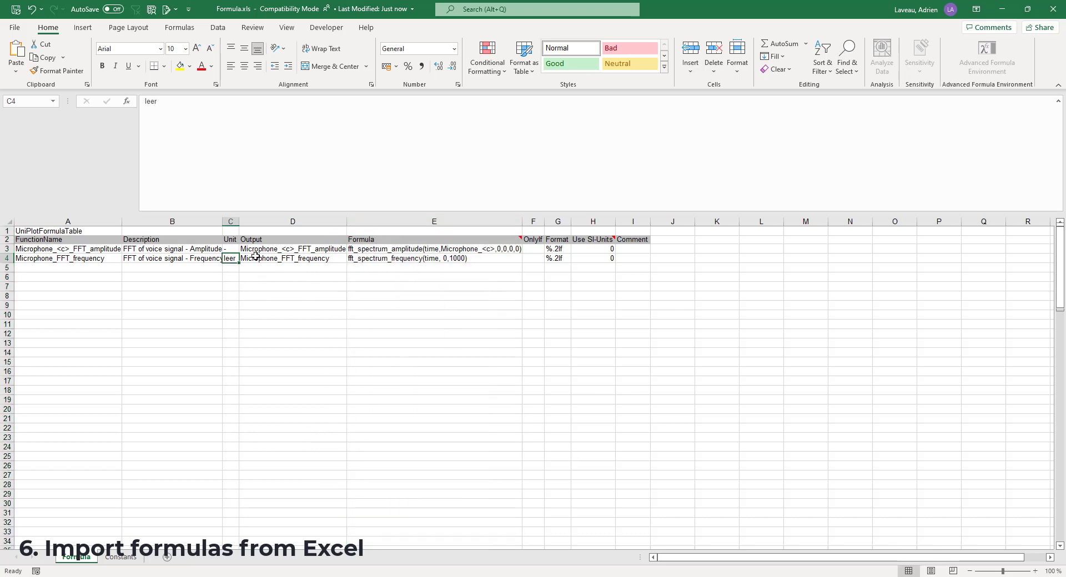
{"action": "type", "text": "Hz"}
{"action": "key", "text": "Return"}
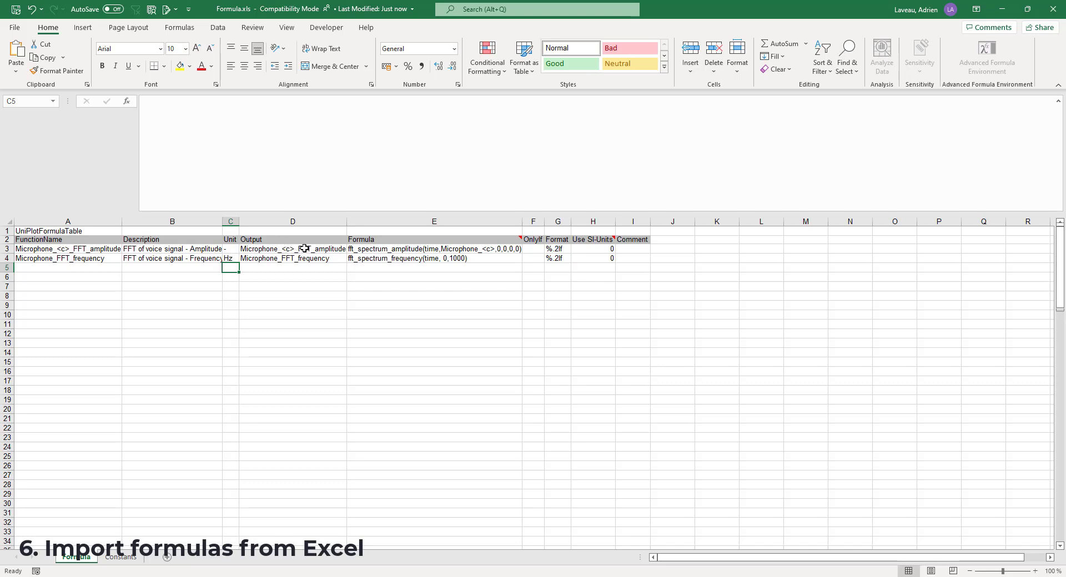
Check both function names and widen the Description column until the full descriptions fit.
{"action": "left_click", "coordinate": [108, 251]}
{"action": "left_click", "coordinate": [108, 259]}
{"action": "left_click", "coordinate": [105, 250]}
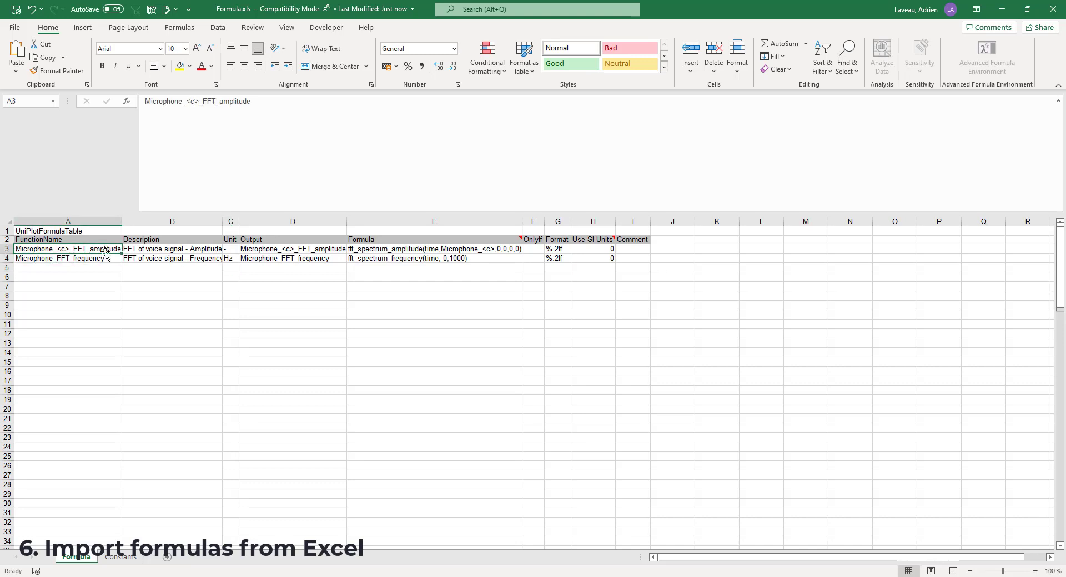
{"action": "left_click", "coordinate": [106, 257]}
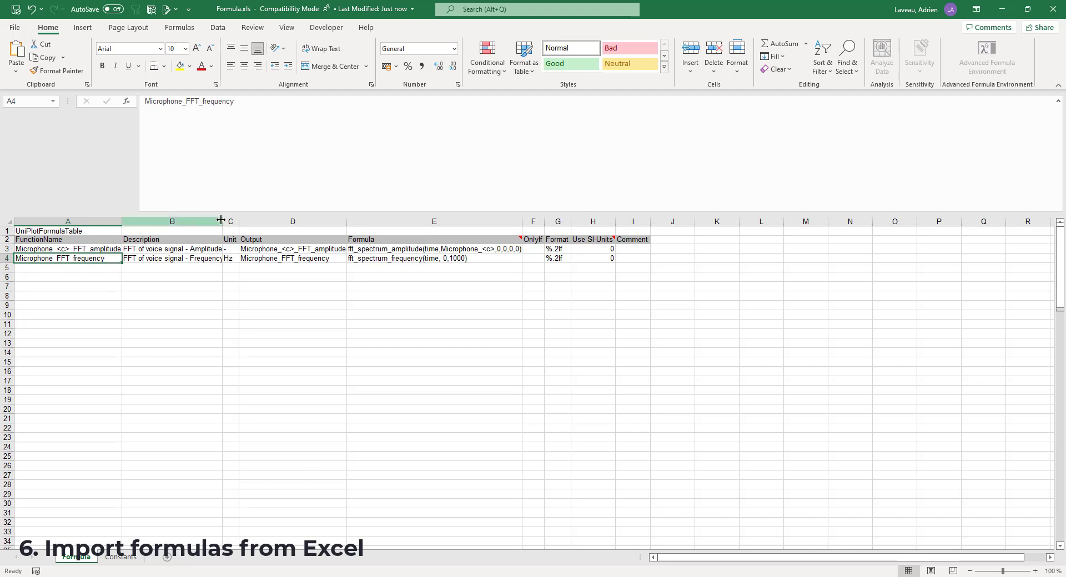
{"action": "left_click_drag", "start_coordinate": [223, 221], "coordinate": [254, 220]}
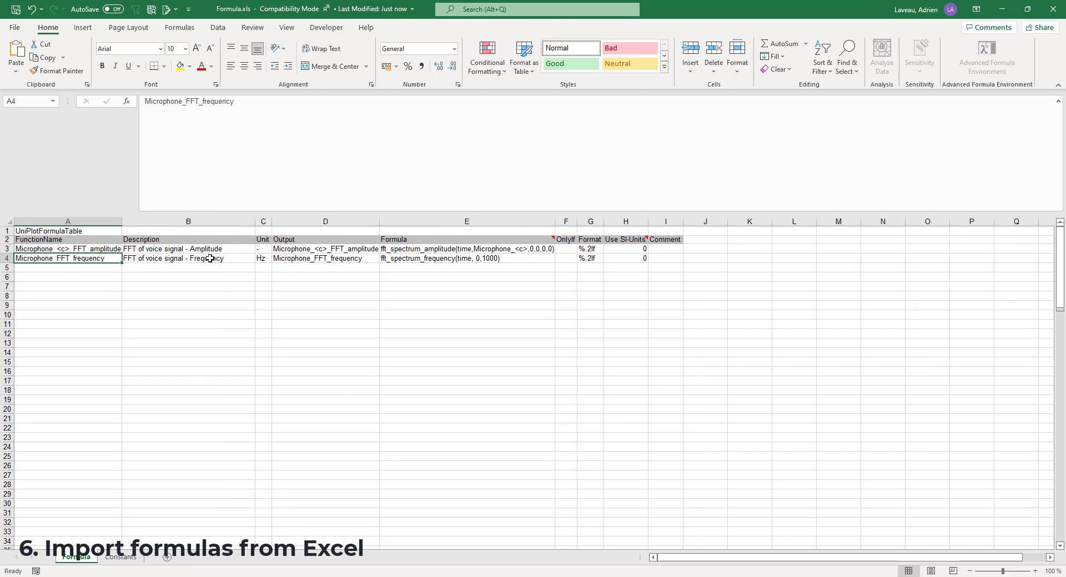
Check the Unit entries of both formulas and widen the Output column slightly so the output names fit.
{"action": "left_click", "coordinate": [264, 241]}
{"action": "left_click", "coordinate": [264, 248]}
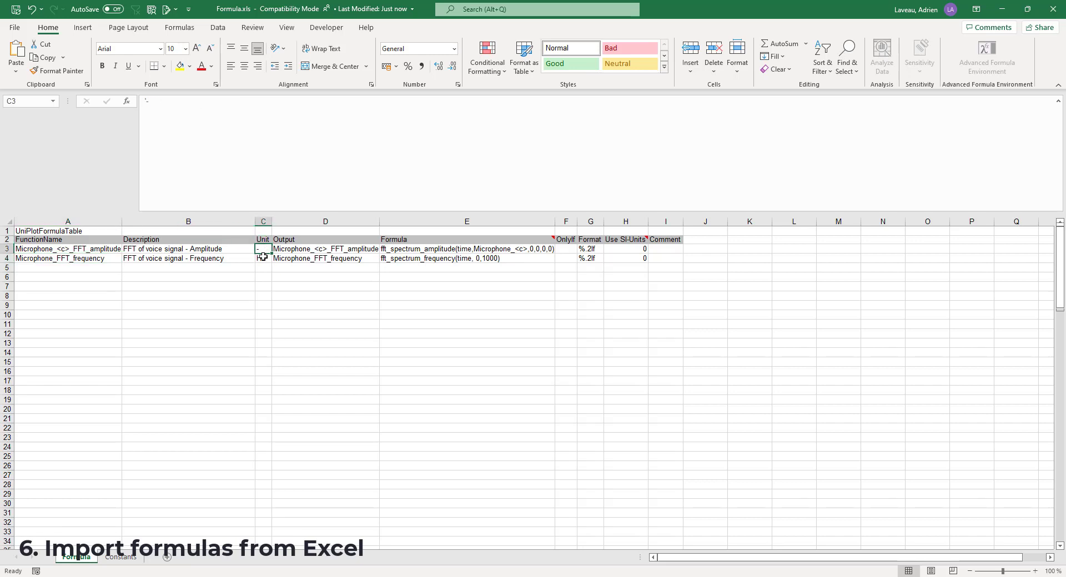
{"action": "left_click", "coordinate": [263, 257]}
{"action": "key", "text": "Up"}
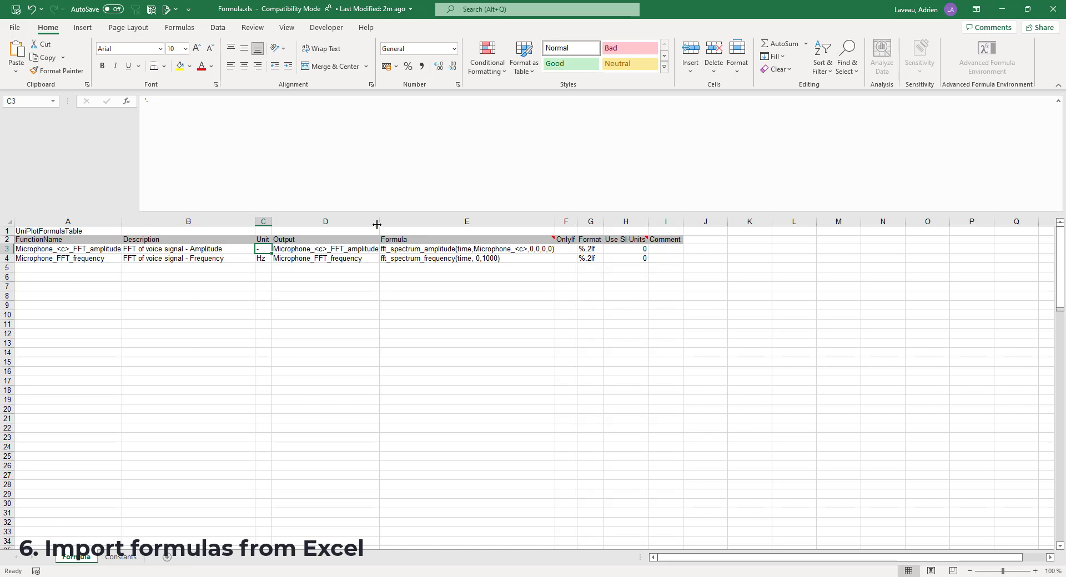
{"action": "left_click_drag", "start_coordinate": [379, 222], "coordinate": [394, 222]}
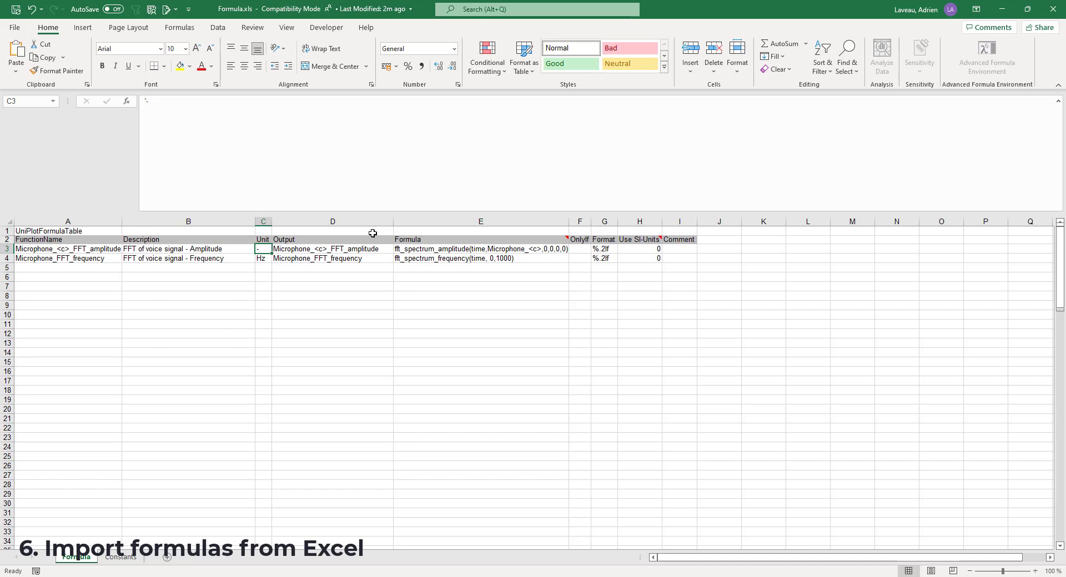
Examine the Output and Formula entries of the amplitude and frequency rows, including the fft_spectrum_amplitude and fft_spectrum_frequency calls.
{"action": "left_click", "coordinate": [319, 248]}
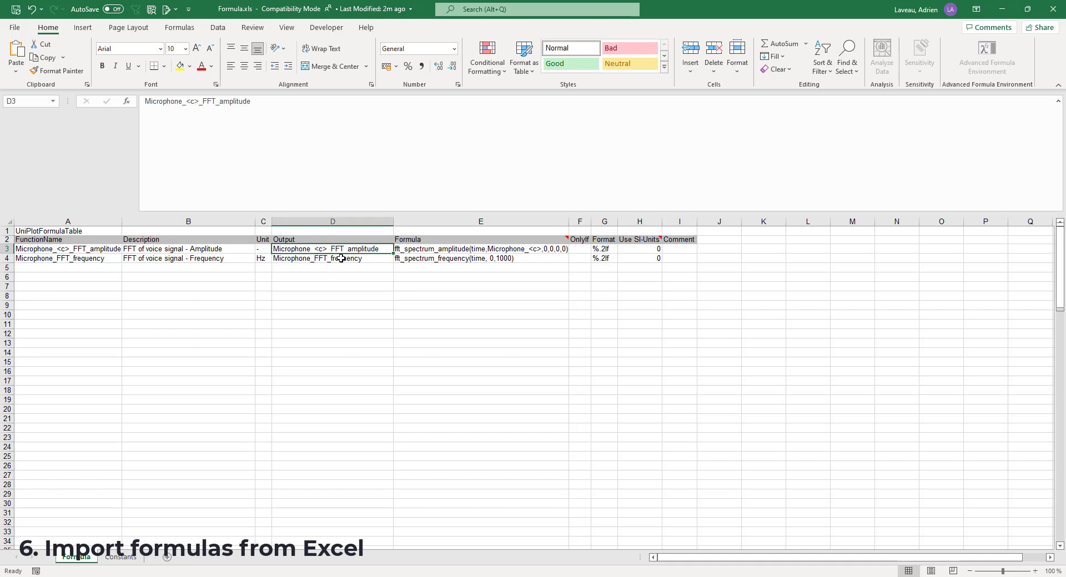
{"action": "left_click", "coordinate": [343, 257]}
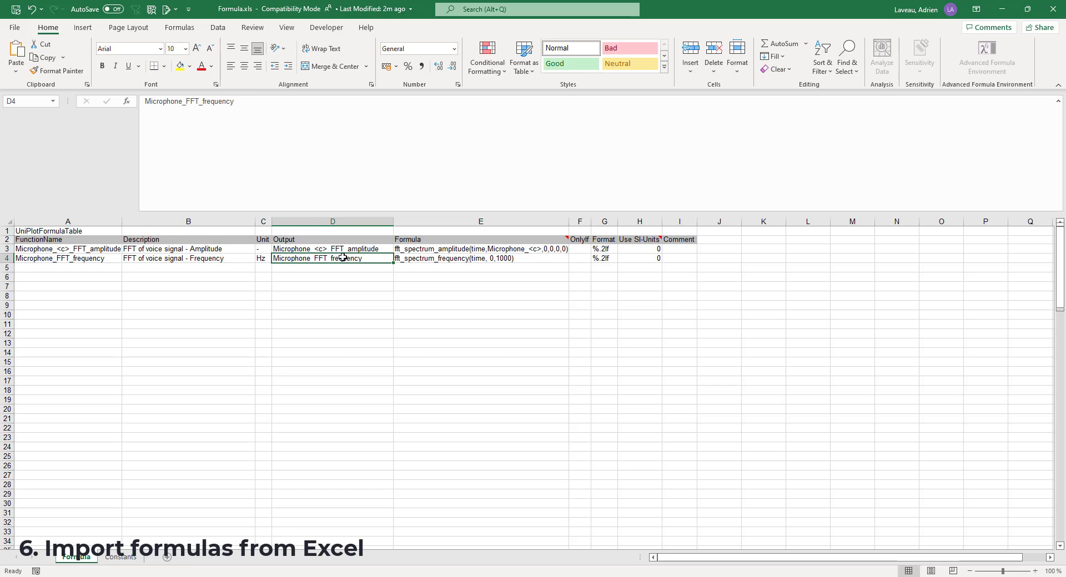
{"action": "left_click", "coordinate": [407, 251]}
{"action": "left_click_drag", "start_coordinate": [76, 250], "coordinate": [697, 249]}
{"action": "left_click", "coordinate": [452, 249]}
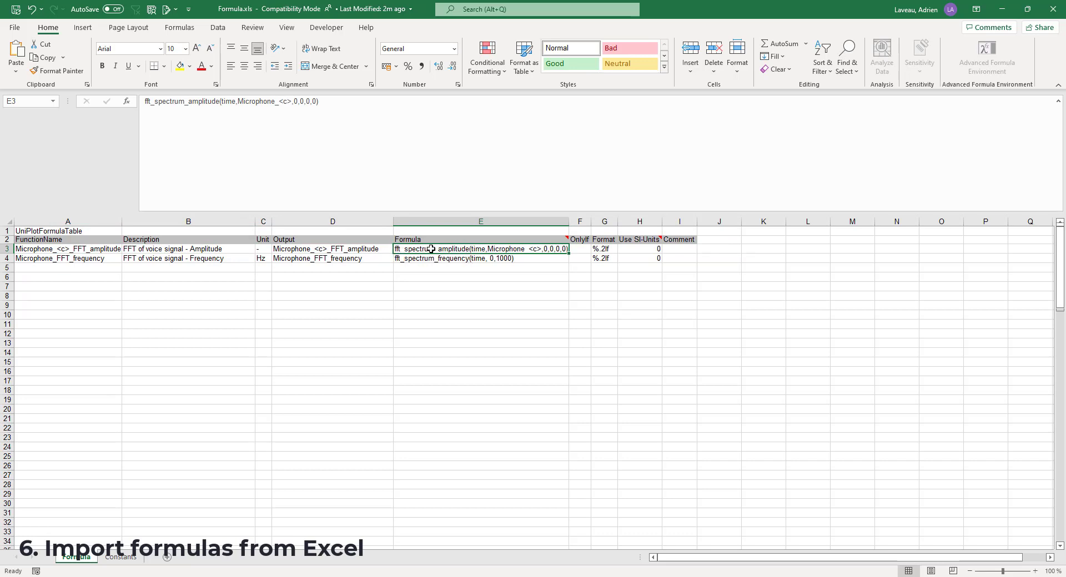
{"action": "left_click", "coordinate": [463, 258]}
{"action": "left_click", "coordinate": [463, 249]}
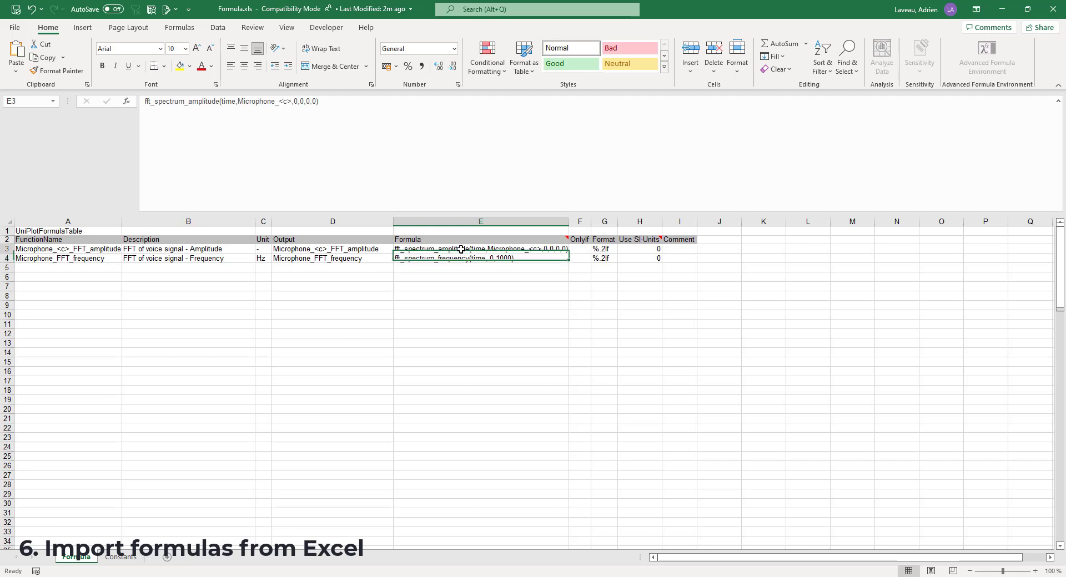
{"action": "left_click", "coordinate": [461, 258]}
{"action": "left_click", "coordinate": [444, 249]}
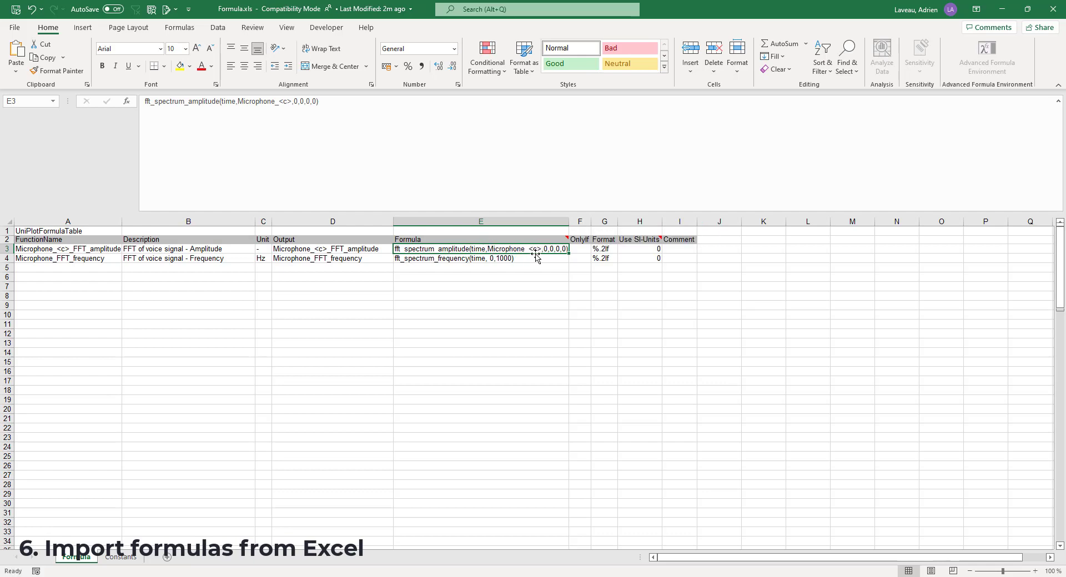
Enlarge the Formula sheet to 145% and examine the Format and Use SI-Units entries and the complete frequency row.
{"action": "scroll", "coordinate": [541, 256], "scroll_direction": "up", "scroll_amount": 3}
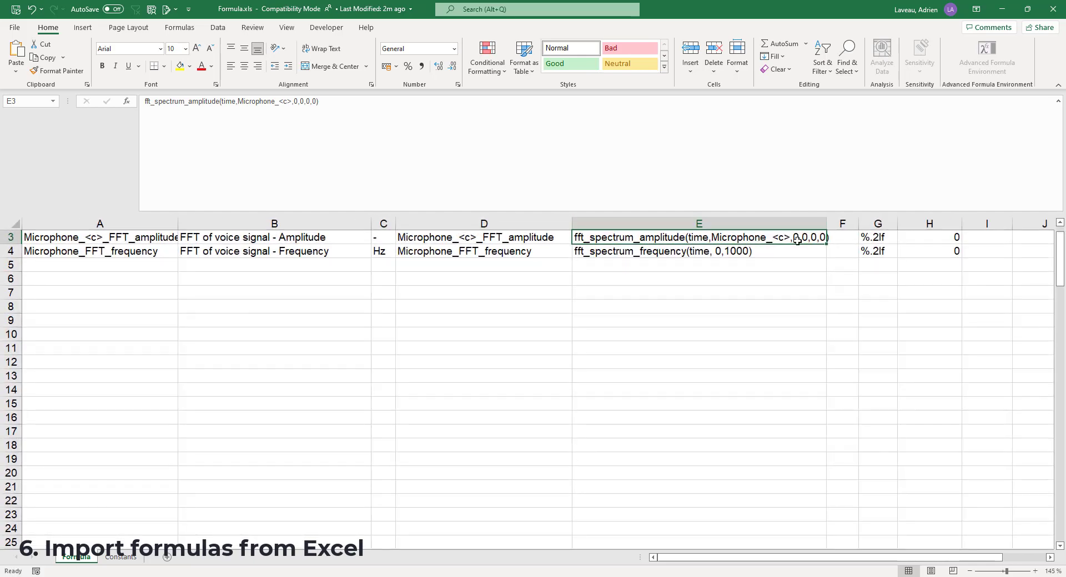
{"action": "scroll", "coordinate": [797, 240], "scroll_direction": "up", "scroll_amount": 1}
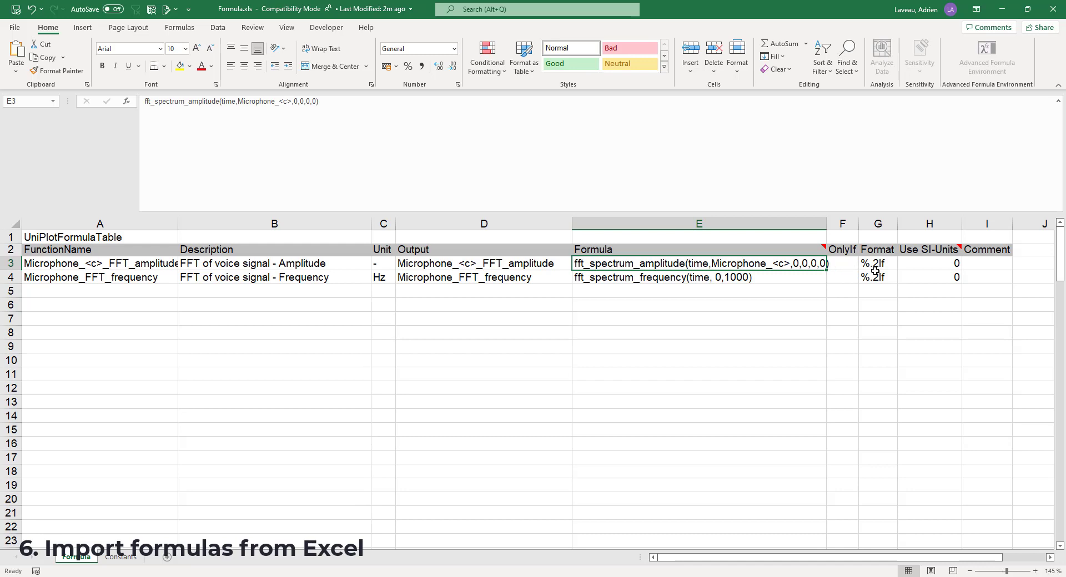
{"action": "left_click", "coordinate": [877, 224]}
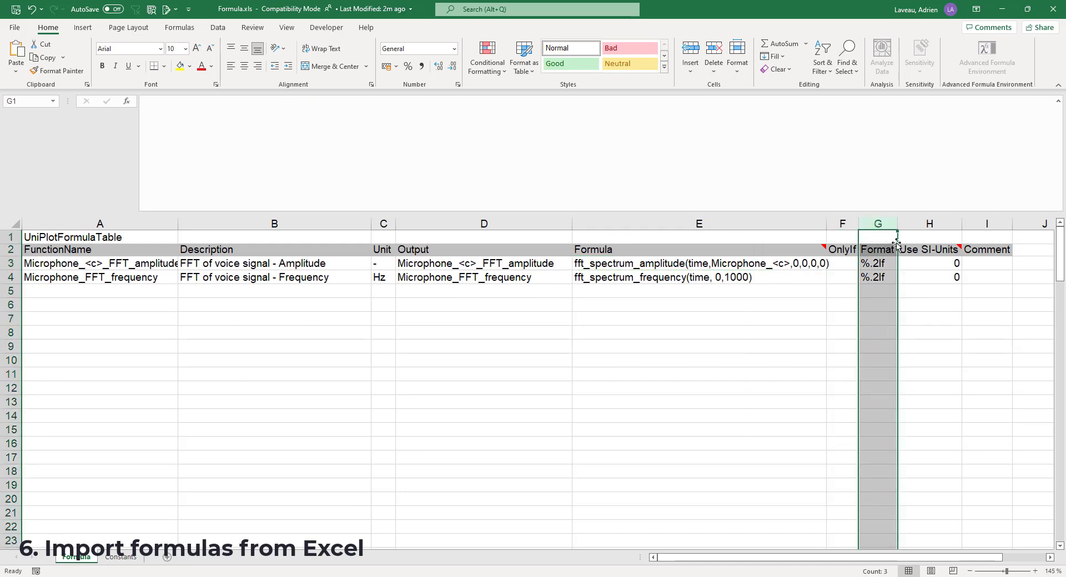
{"action": "left_click", "coordinate": [912, 264]}
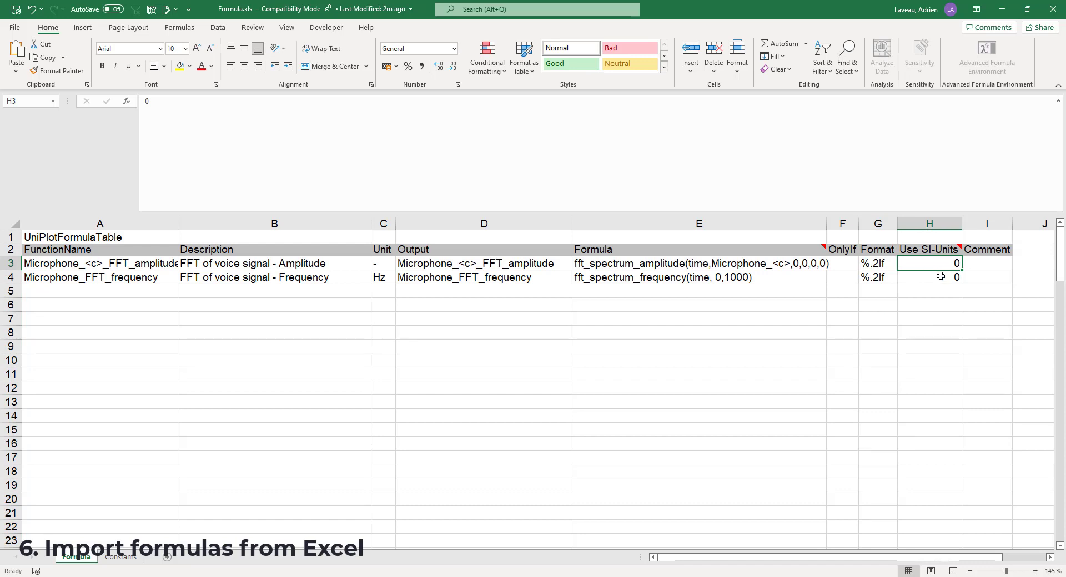
{"action": "left_click_drag", "start_coordinate": [141, 282], "coordinate": [940, 281]}
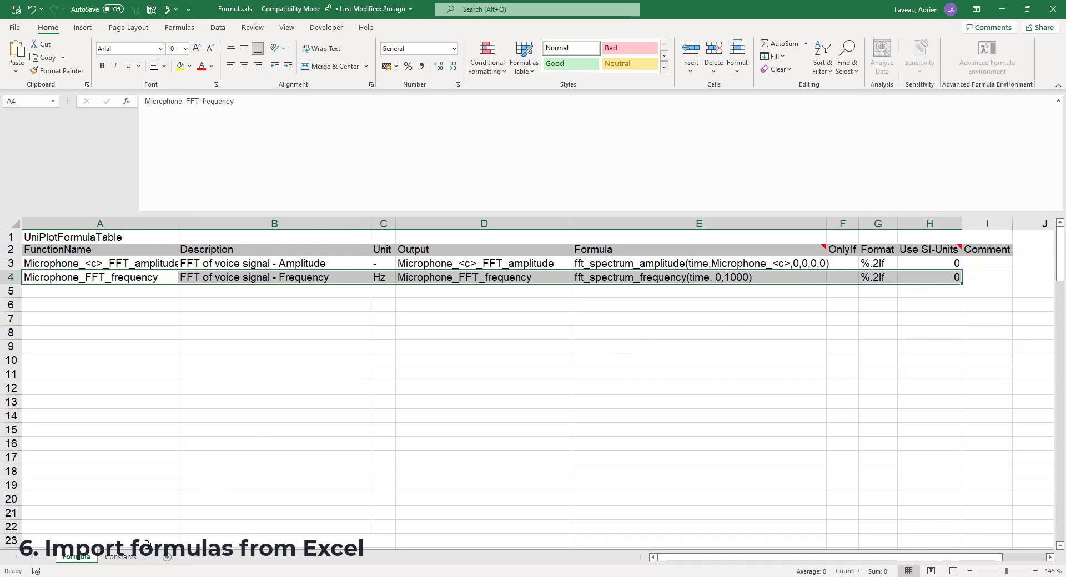
Show the Constants sheet and examine the GainMic constant's unit, description and value.
{"action": "left_click", "coordinate": [121, 557]}
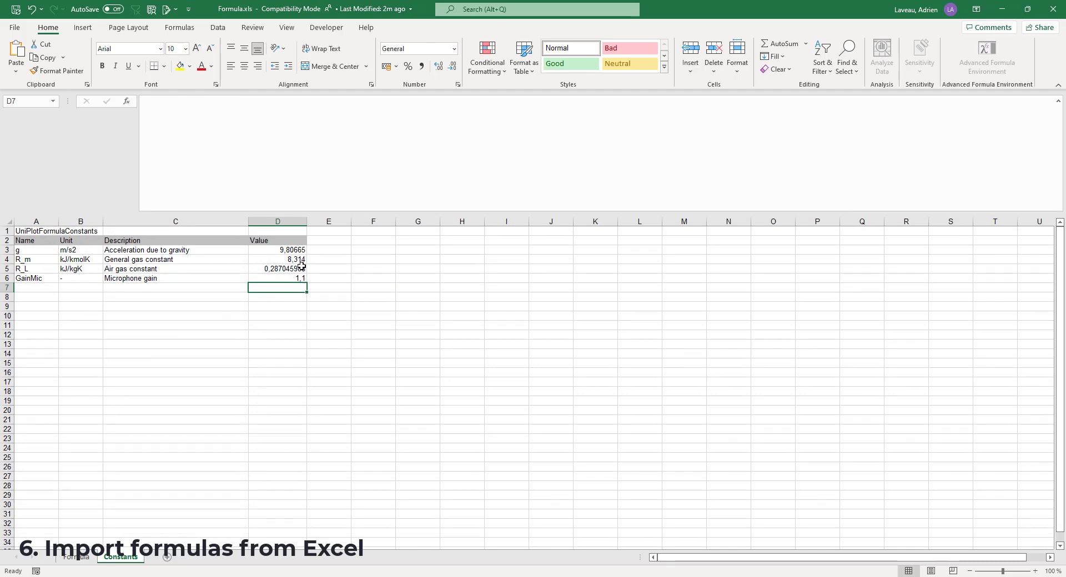
{"action": "left_click", "coordinate": [26, 278]}
{"action": "left_click_drag", "start_coordinate": [88, 278], "coordinate": [300, 278]}
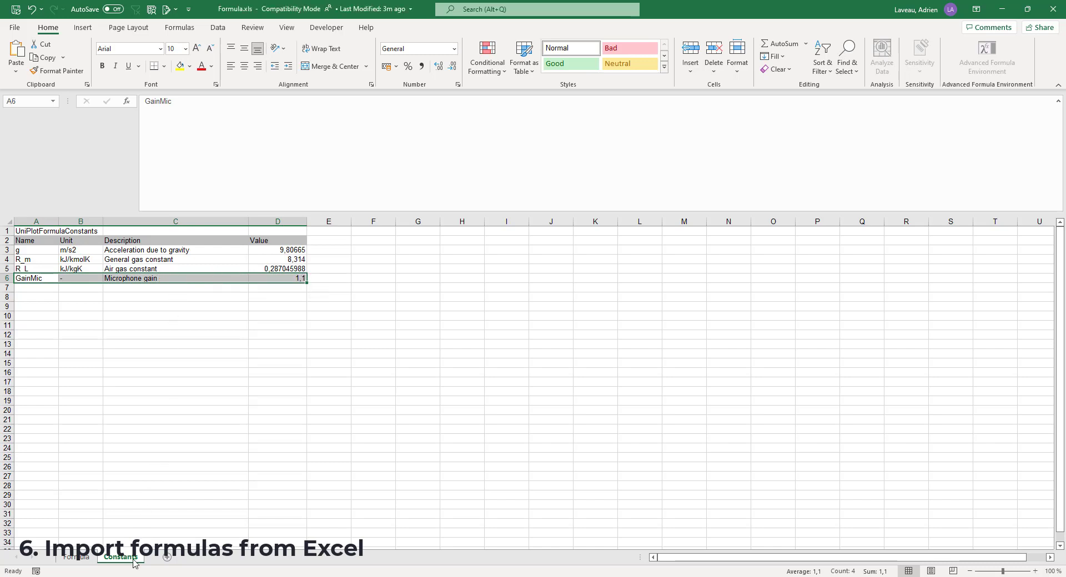
Examine the title cell and the column header row on the Formula sheet and on the Constants sheet.
{"action": "left_click", "coordinate": [76, 557]}
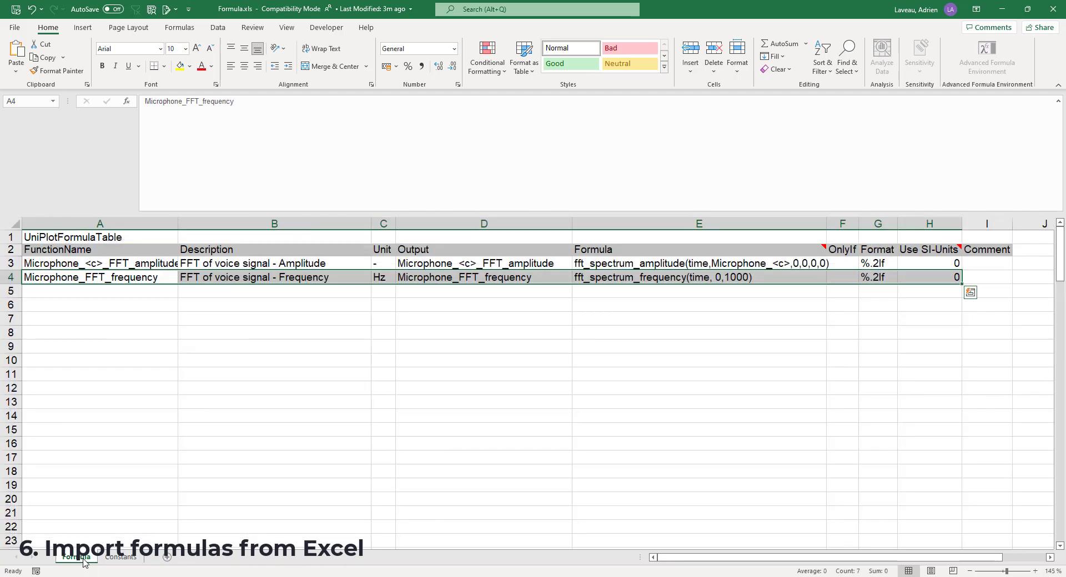
{"action": "left_click", "coordinate": [55, 335]}
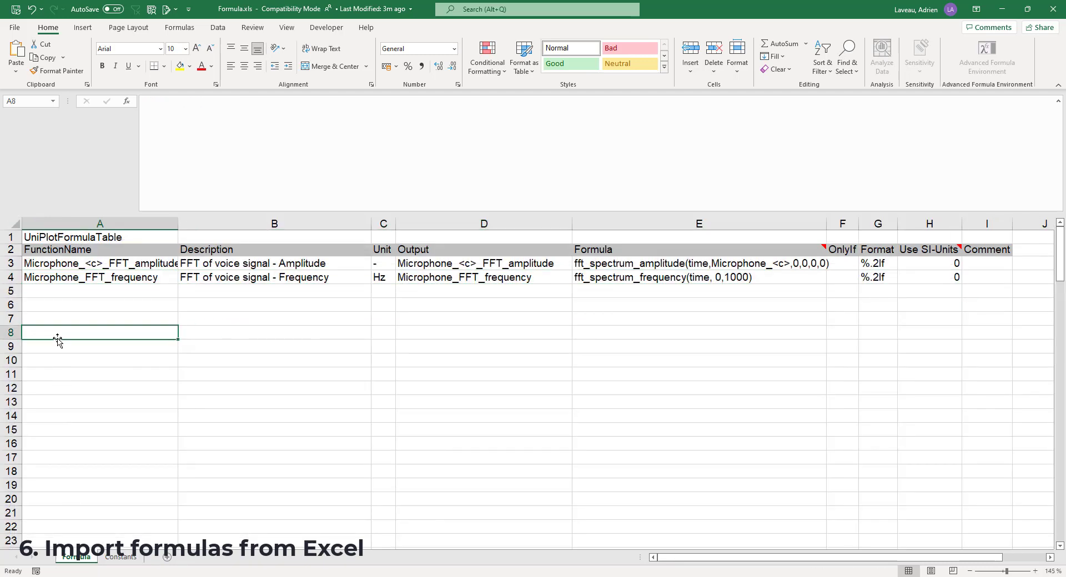
{"action": "left_click", "coordinate": [78, 237]}
{"action": "left_click_drag", "start_coordinate": [78, 237], "coordinate": [997, 251]}
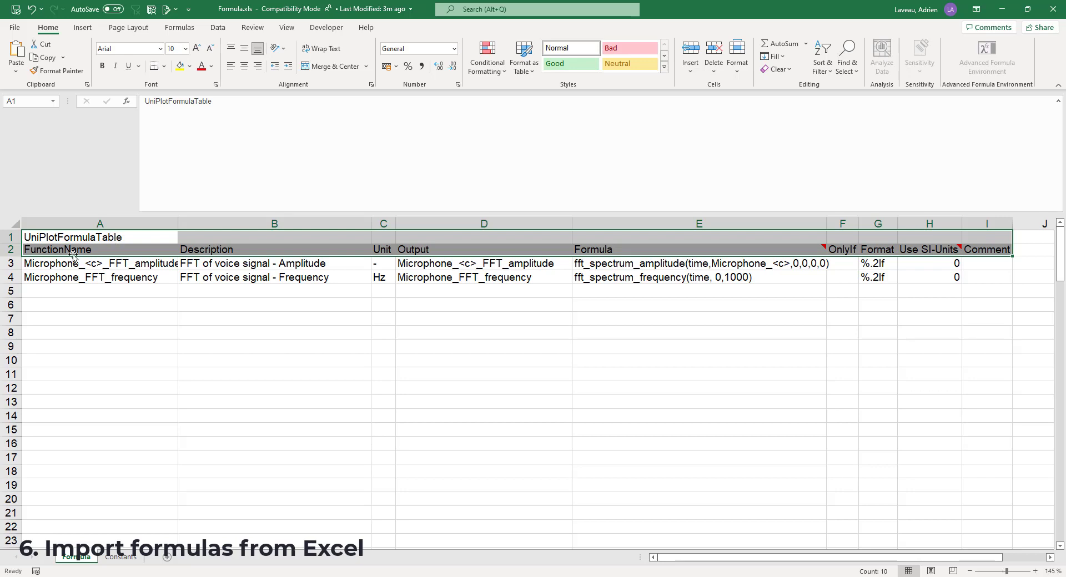
{"action": "left_click_drag", "start_coordinate": [55, 250], "coordinate": [988, 250]}
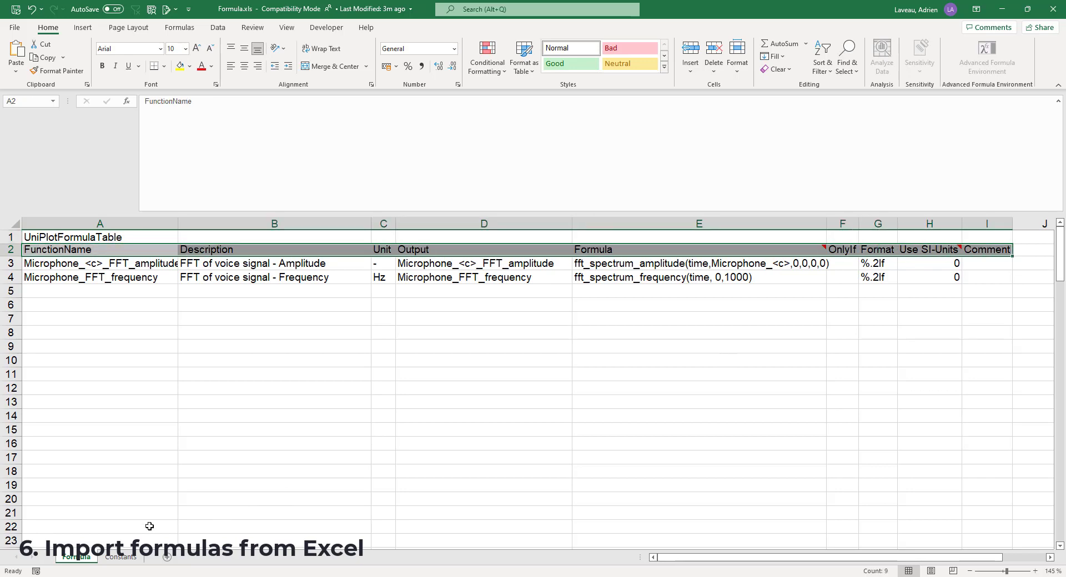
{"action": "left_click", "coordinate": [121, 557]}
{"action": "left_click", "coordinate": [105, 420]}
{"action": "left_click", "coordinate": [31, 232]}
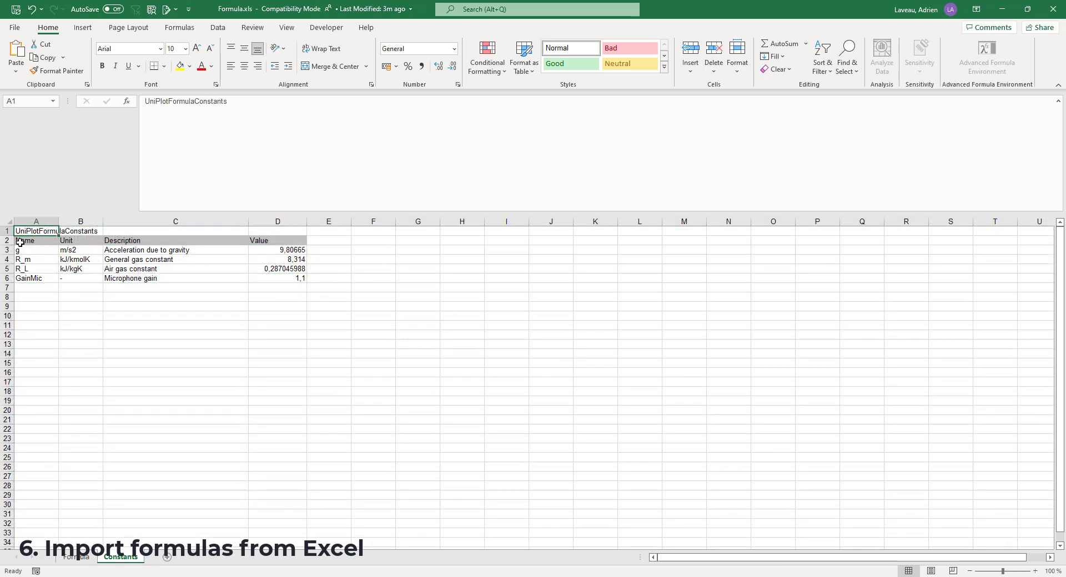
{"action": "left_click_drag", "start_coordinate": [20, 242], "coordinate": [284, 243]}
{"action": "left_click", "coordinate": [262, 335]}
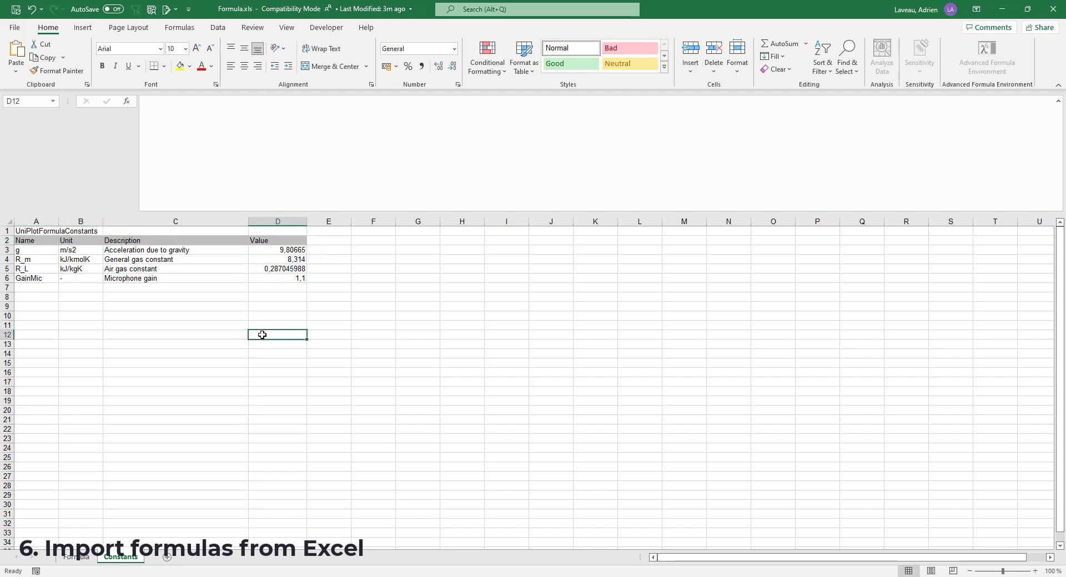
Save and close the Formula.xls workbook to return to UniPlot.
{"action": "key", "text": "ctrl+s"}
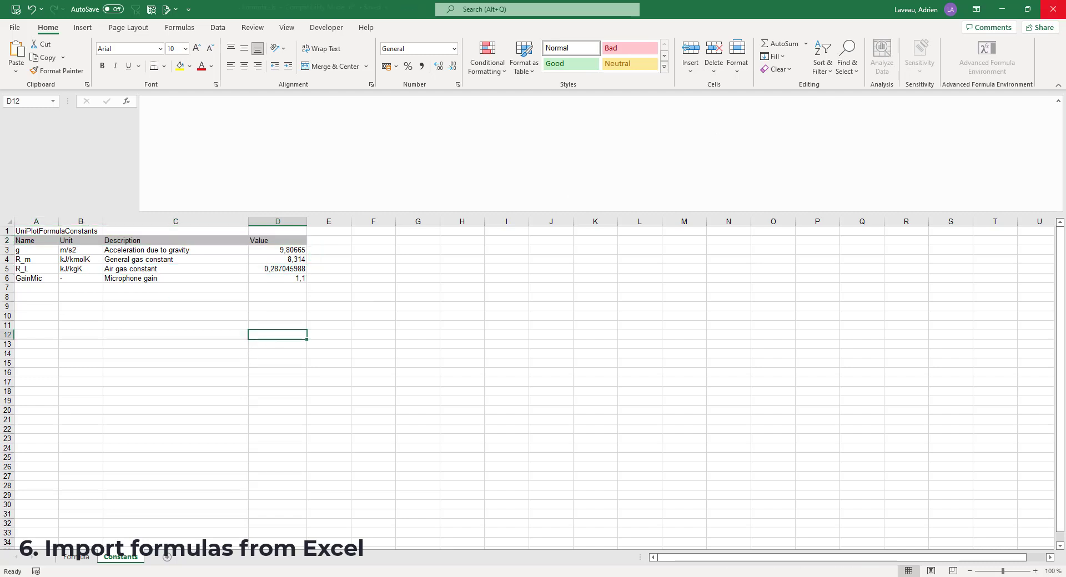
{"action": "left_click_drag", "start_coordinate": [870, 14], "coordinate": [0, 178]}
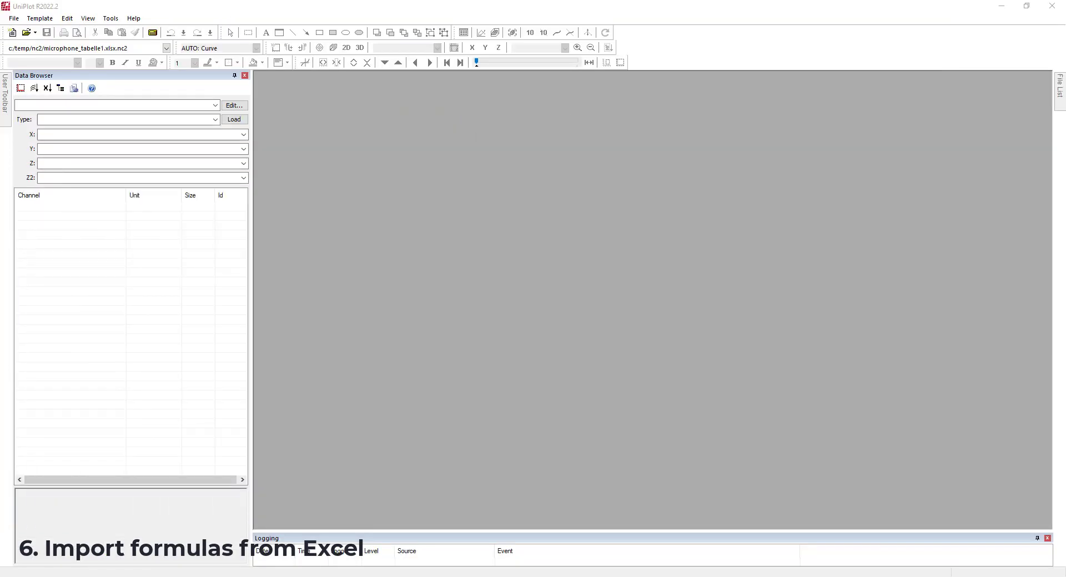
Import the formulas and constants from the Excel file Formula.xls, then close the conversion report and its log window.
{"action": "left_click", "coordinate": [110, 18]}
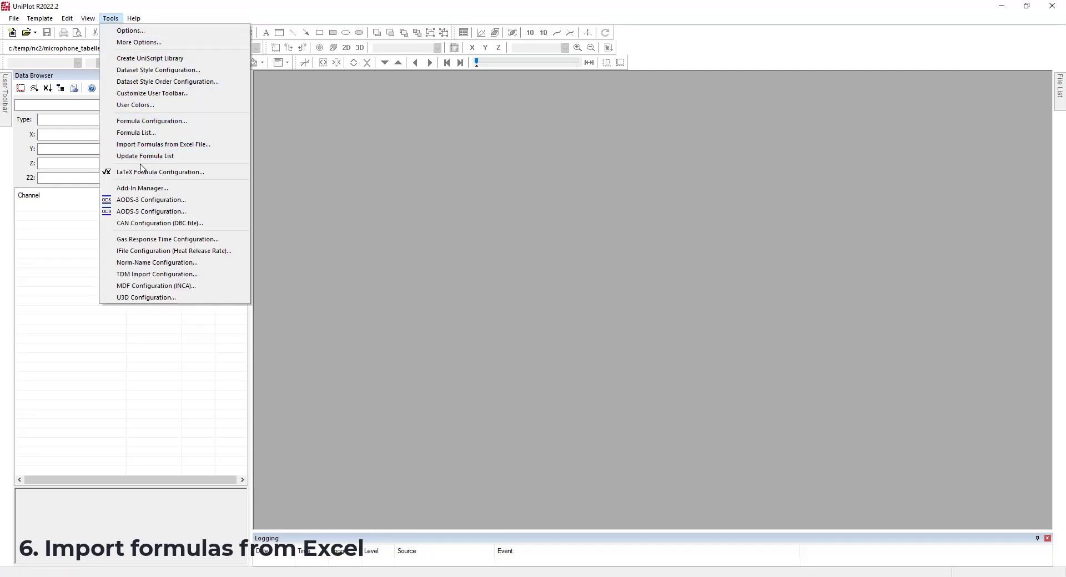
{"action": "left_click", "coordinate": [211, 146]}
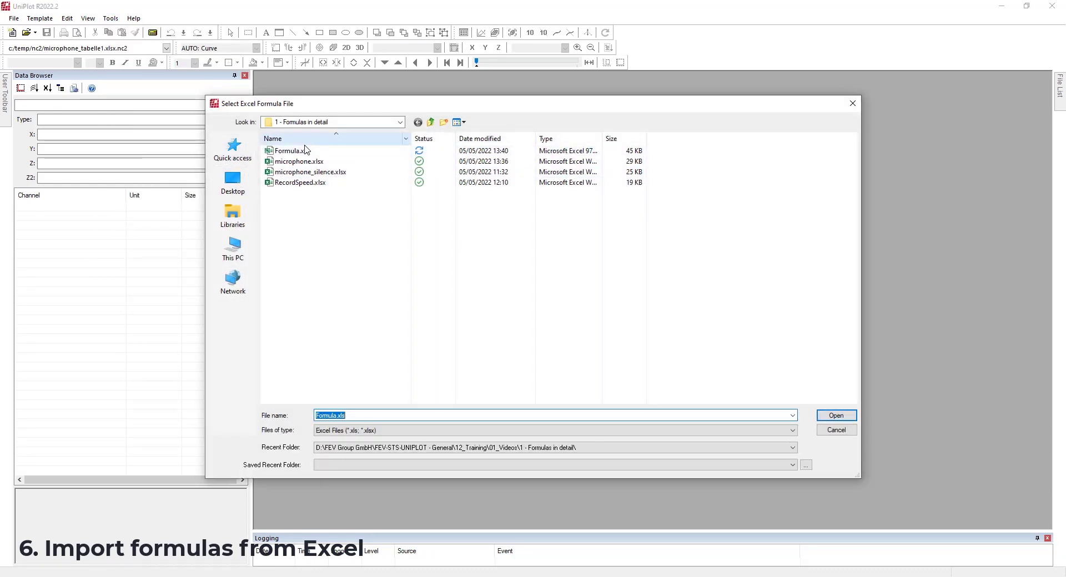
{"action": "left_click", "coordinate": [298, 151]}
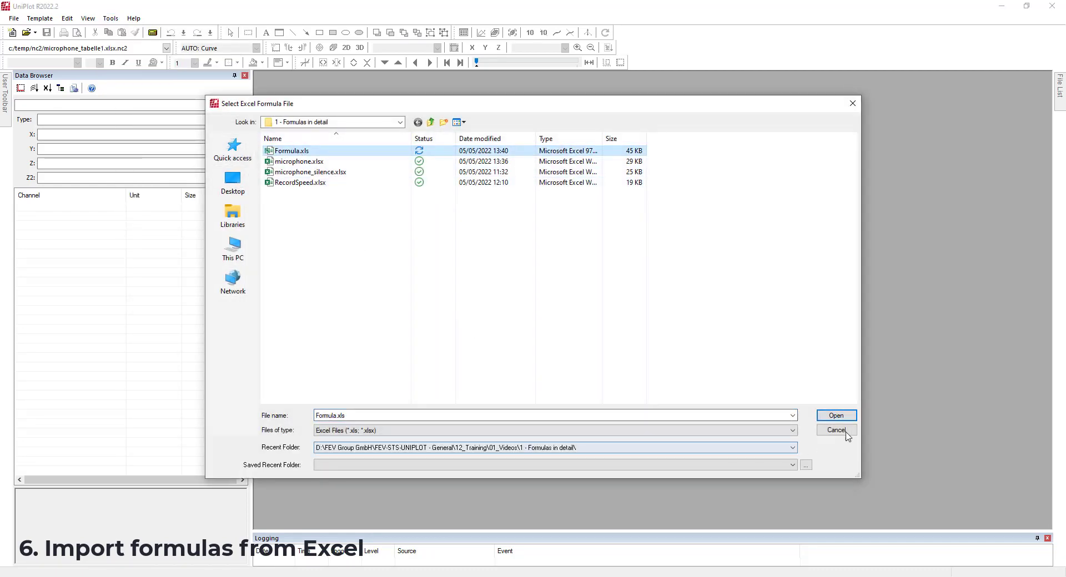
{"action": "left_click", "coordinate": [835, 416]}
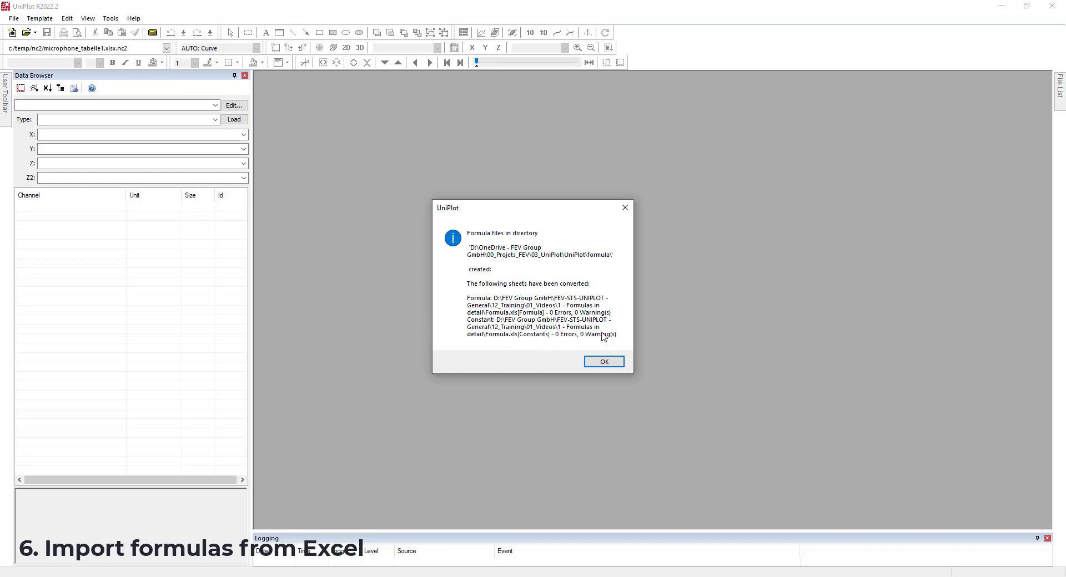
{"action": "left_click", "coordinate": [603, 361]}
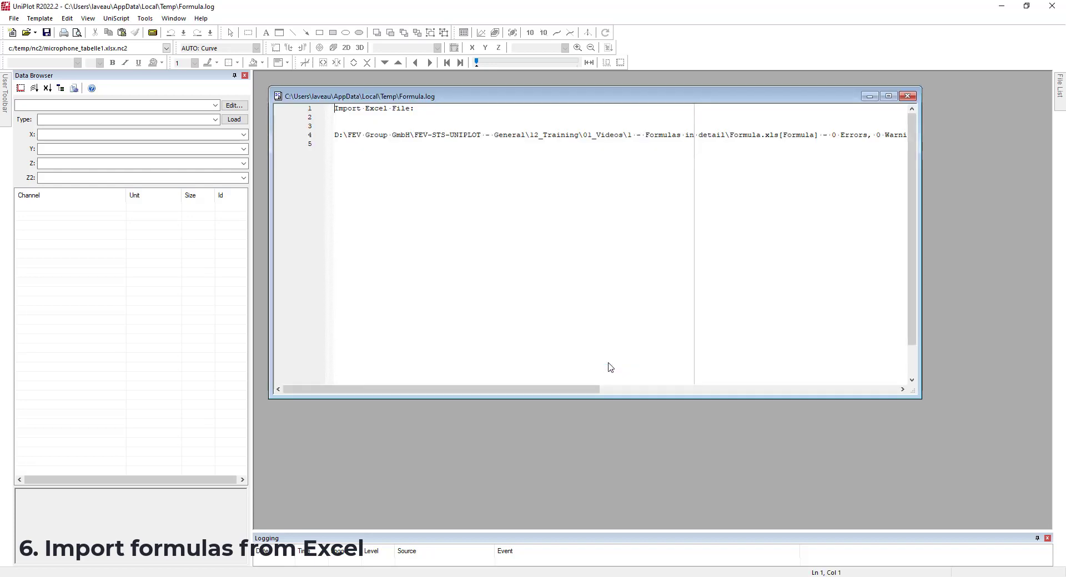
{"action": "left_click", "coordinate": [911, 99]}
Check the Microphone_<c>_FFT_amplitude and Microphone_FFT_frequency entries in the Formula List, then close the list.
{"action": "left_click", "coordinate": [116, 19]}
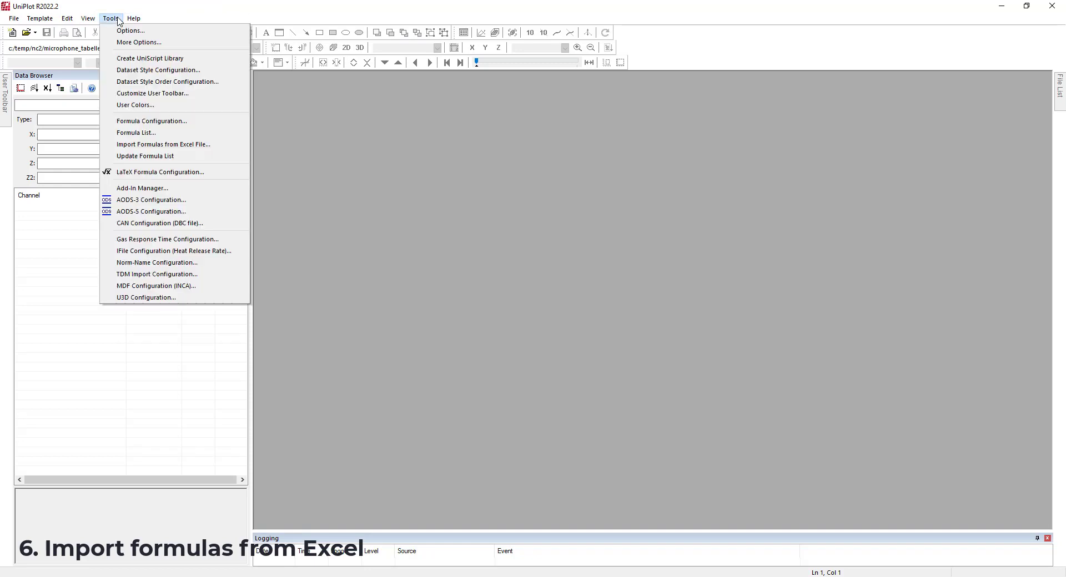
{"action": "left_click", "coordinate": [165, 138]}
{"action": "left_click", "coordinate": [86, 61]}
{"action": "left_click", "coordinate": [88, 69]}
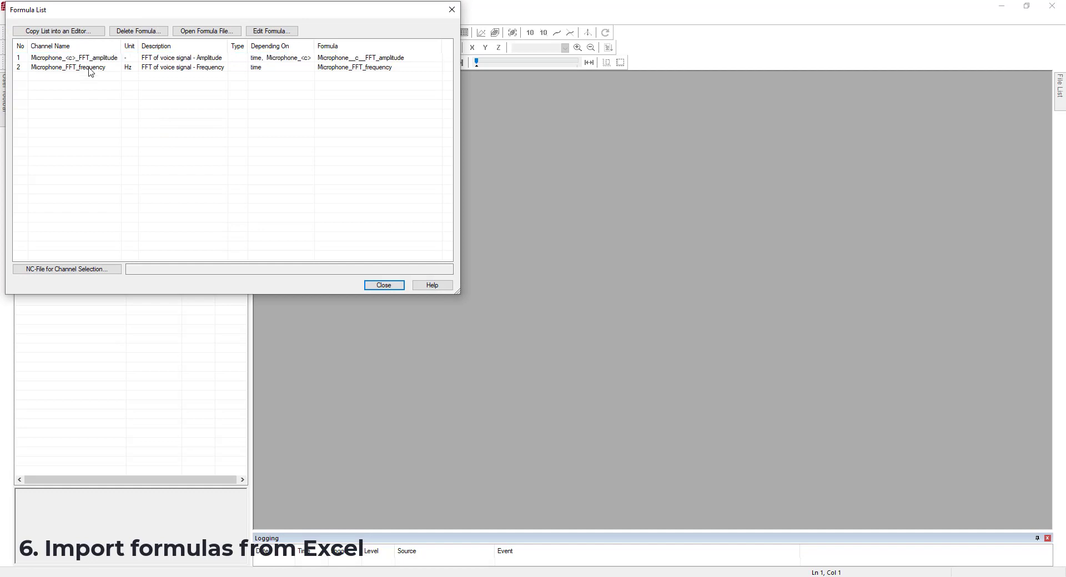
{"action": "left_click", "coordinate": [383, 285]}
Import the Tabelle1 table of microphone.xlsx as measurement data.
{"action": "left_click", "coordinate": [14, 18]}
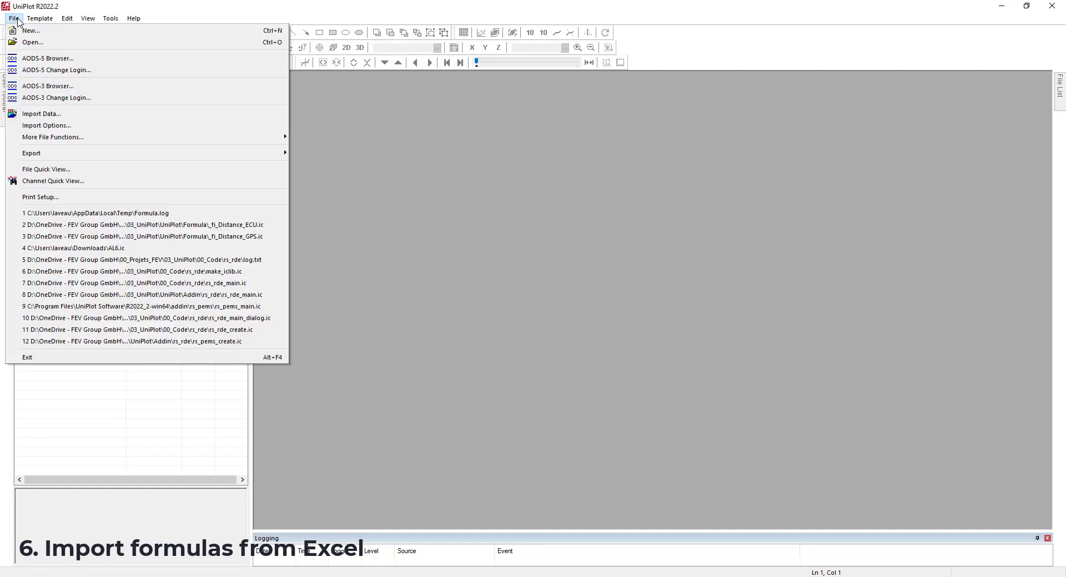
{"action": "left_click", "coordinate": [41, 114]}
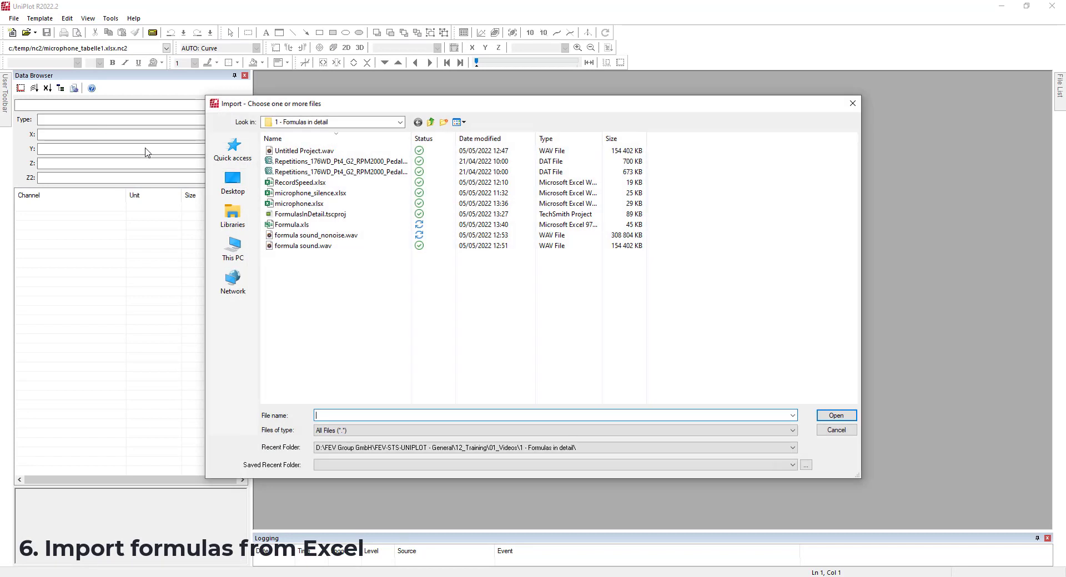
{"action": "left_click", "coordinate": [292, 206]}
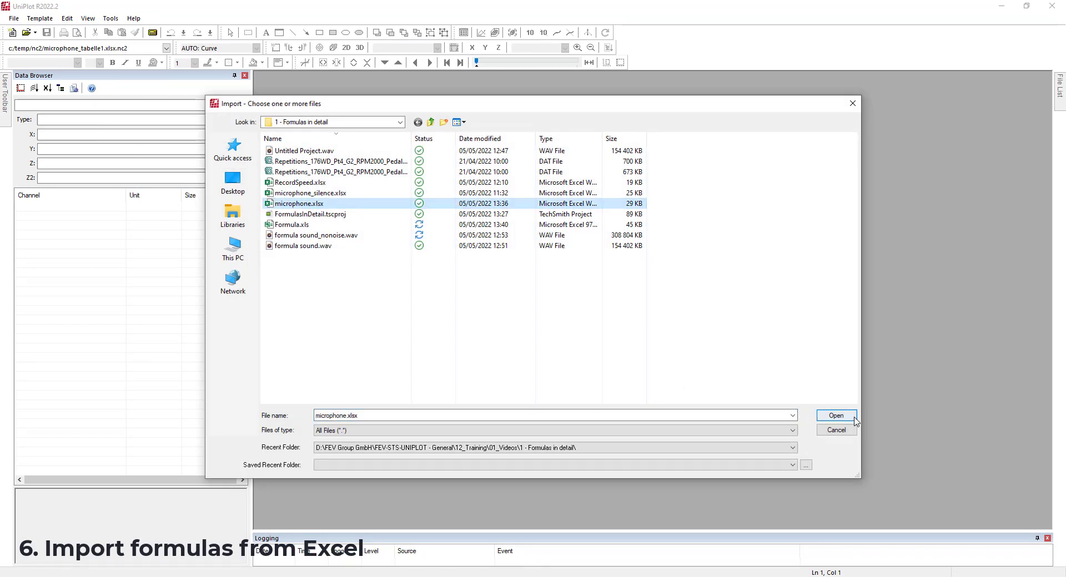
{"action": "left_click", "coordinate": [815, 416]}
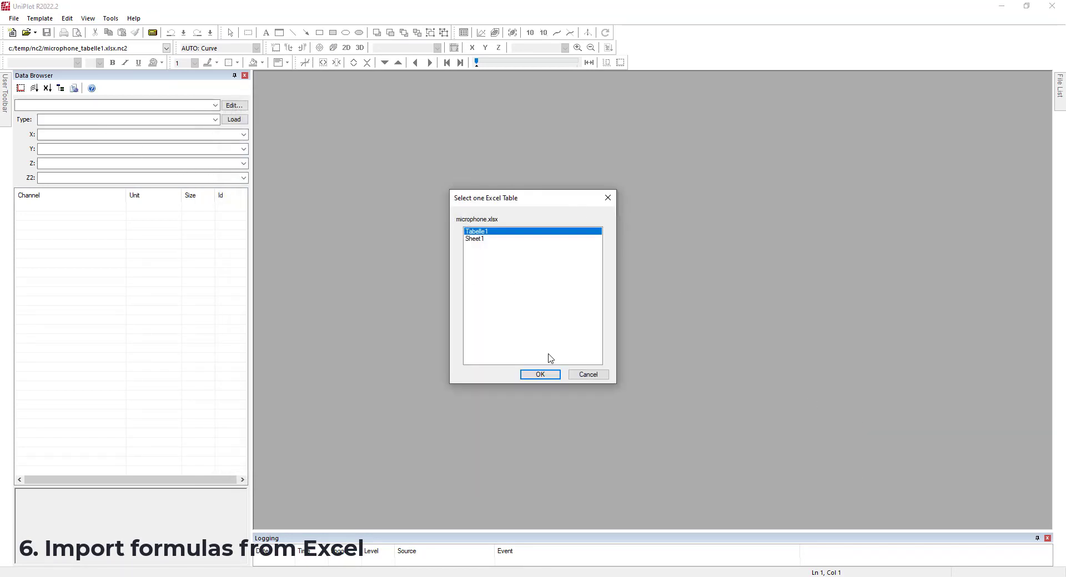
{"action": "left_click", "coordinate": [548, 375]}
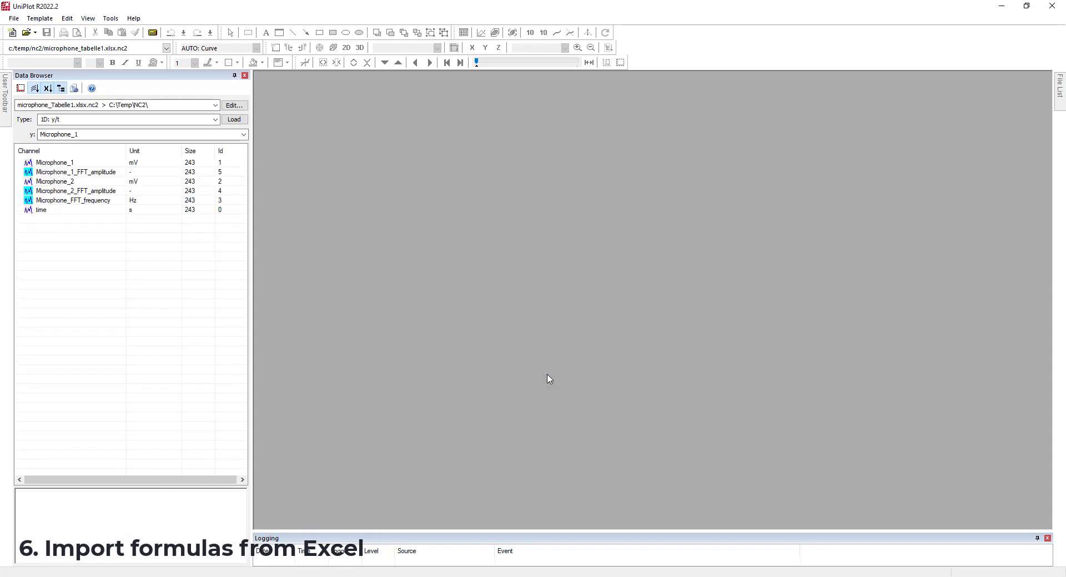
Preview the measured microphone and time channels and the calculated FFT amplitude and frequency channels in the Data Browser.
{"action": "left_click", "coordinate": [73, 163]}
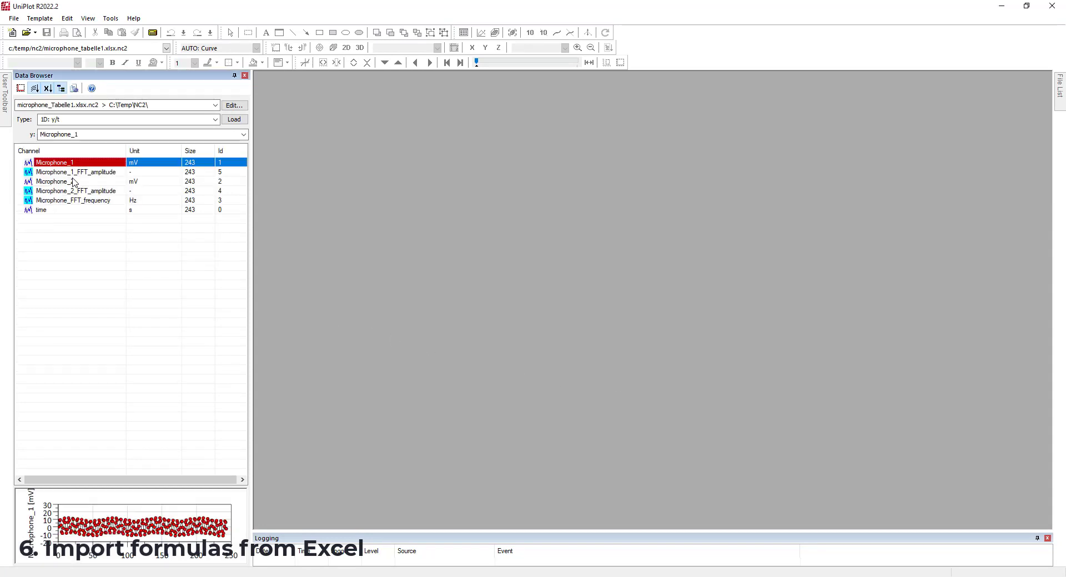
{"action": "left_click", "coordinate": [74, 181]}
{"action": "left_click", "coordinate": [52, 211]}
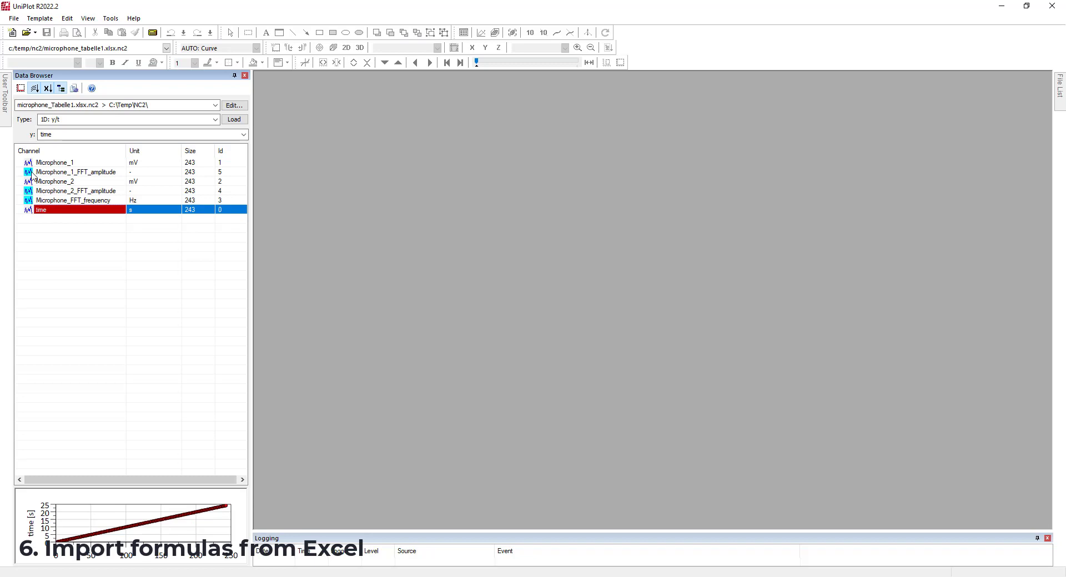
{"action": "left_click", "coordinate": [32, 174]}
{"action": "left_click", "coordinate": [44, 191]}
{"action": "left_click", "coordinate": [43, 200]}
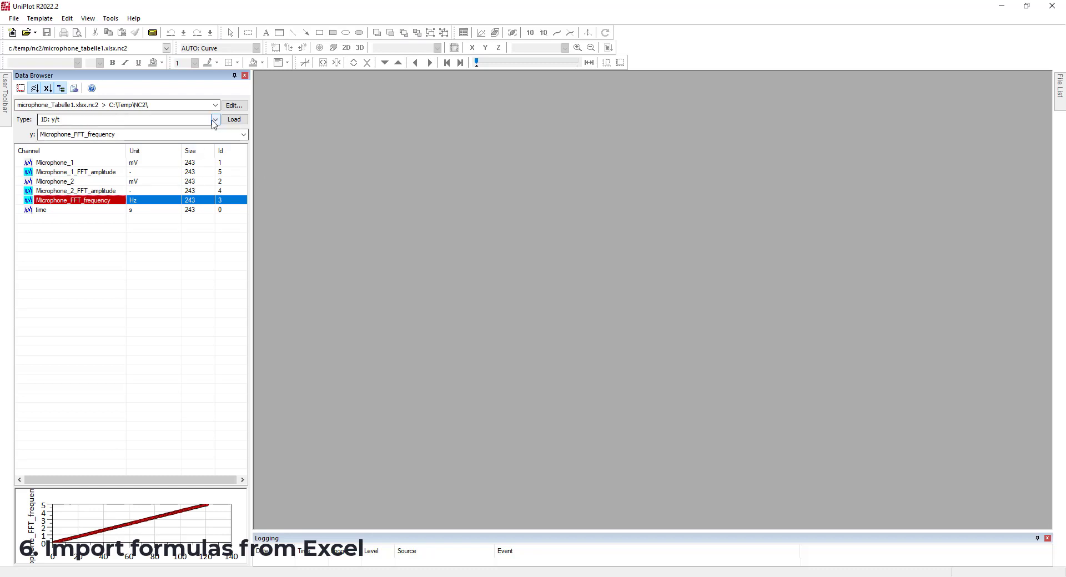
Set the plot type to 2D: x/y with Microphone_FFT_frequency as x and Microphone_1_FFT_amplitude as y.
{"action": "left_click", "coordinate": [167, 119]}
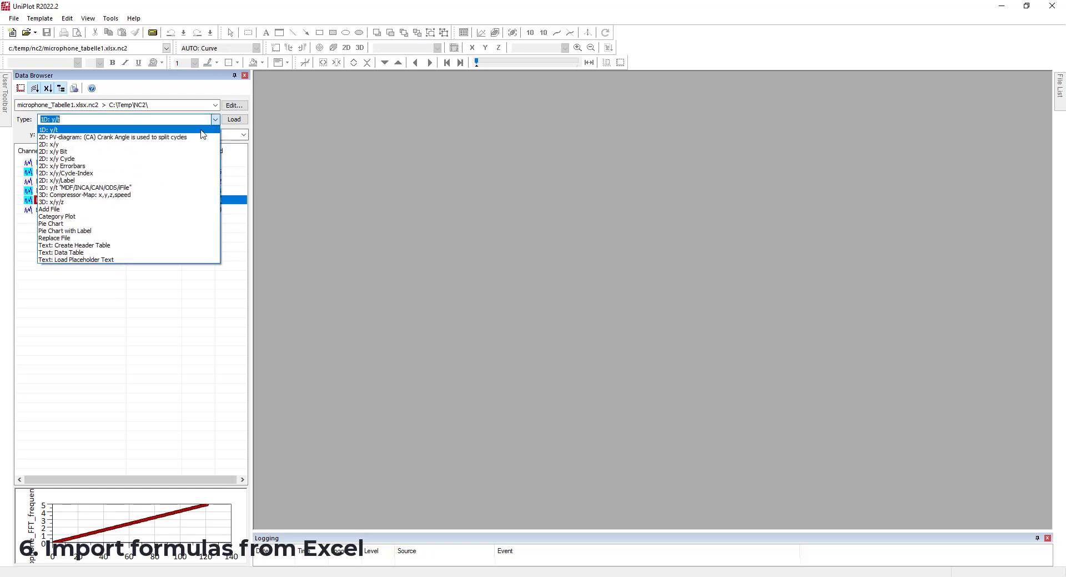
{"action": "left_click", "coordinate": [53, 144]}
{"action": "left_click", "coordinate": [244, 135]}
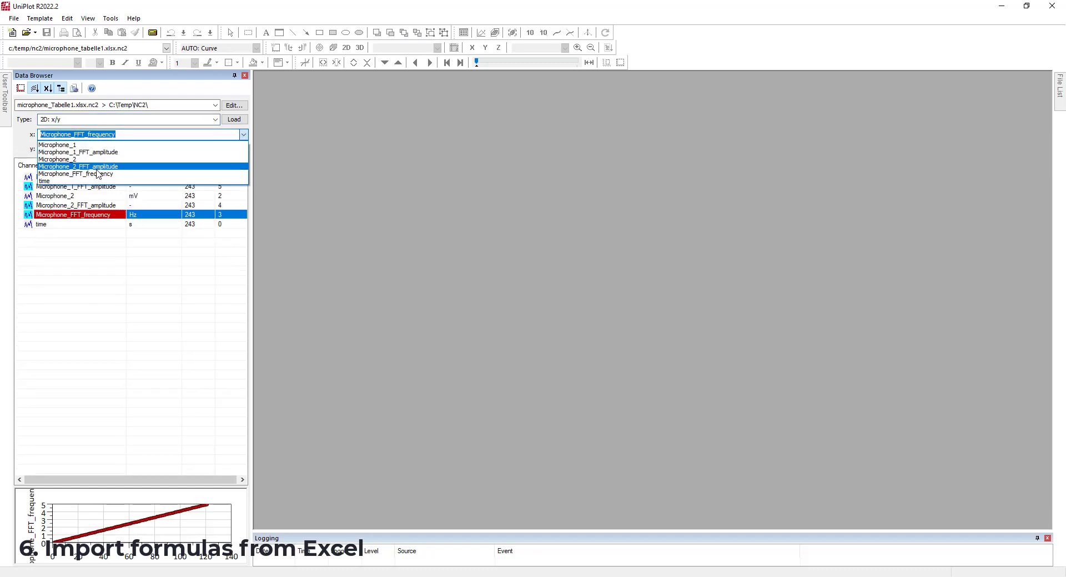
{"action": "left_click", "coordinate": [226, 135]}
{"action": "left_click", "coordinate": [241, 148]}
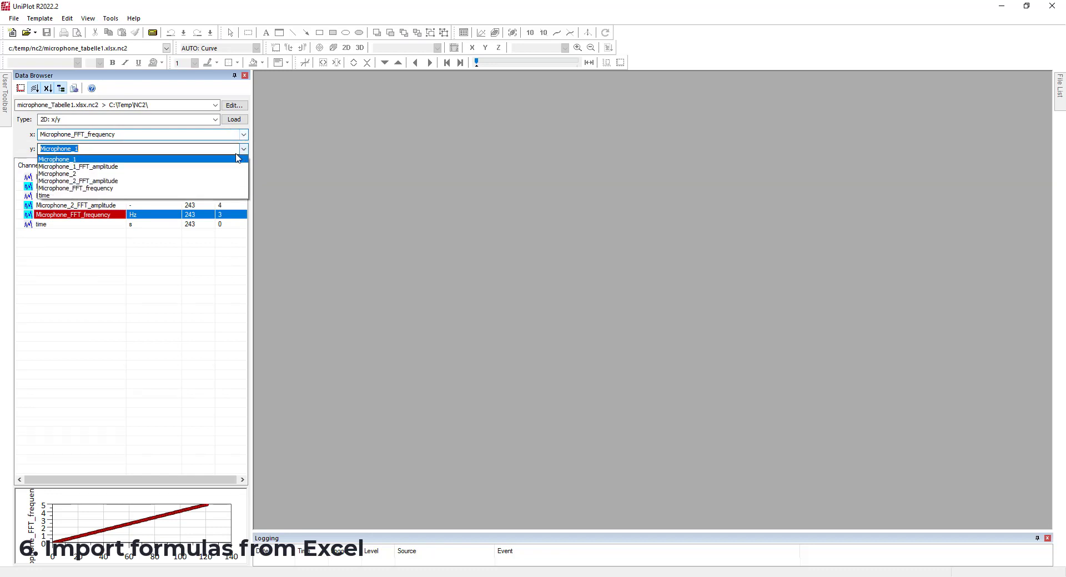
{"action": "left_click", "coordinate": [152, 169]}
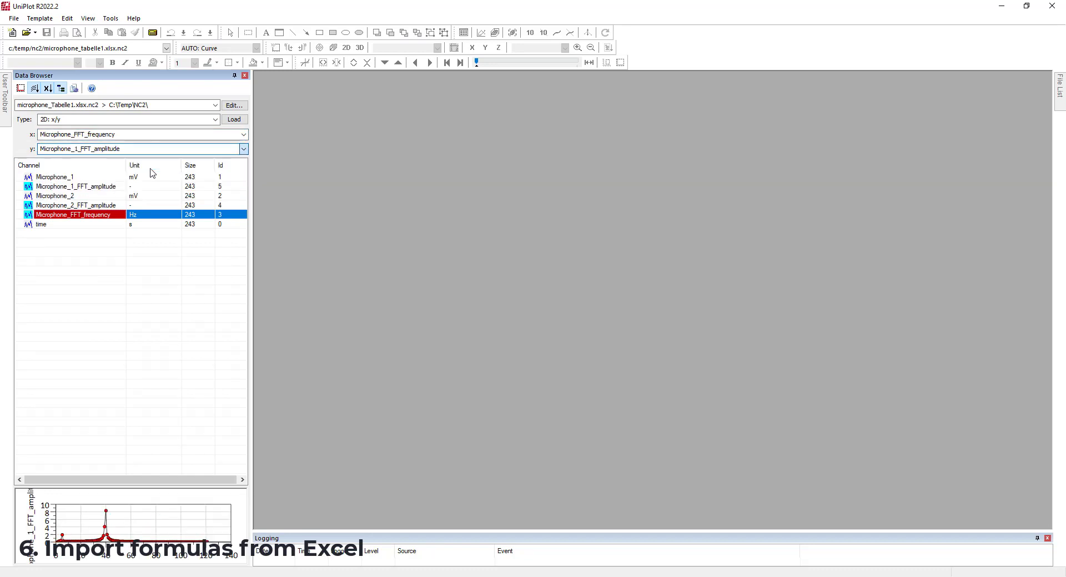
{"action": "left_click", "coordinate": [234, 121]}
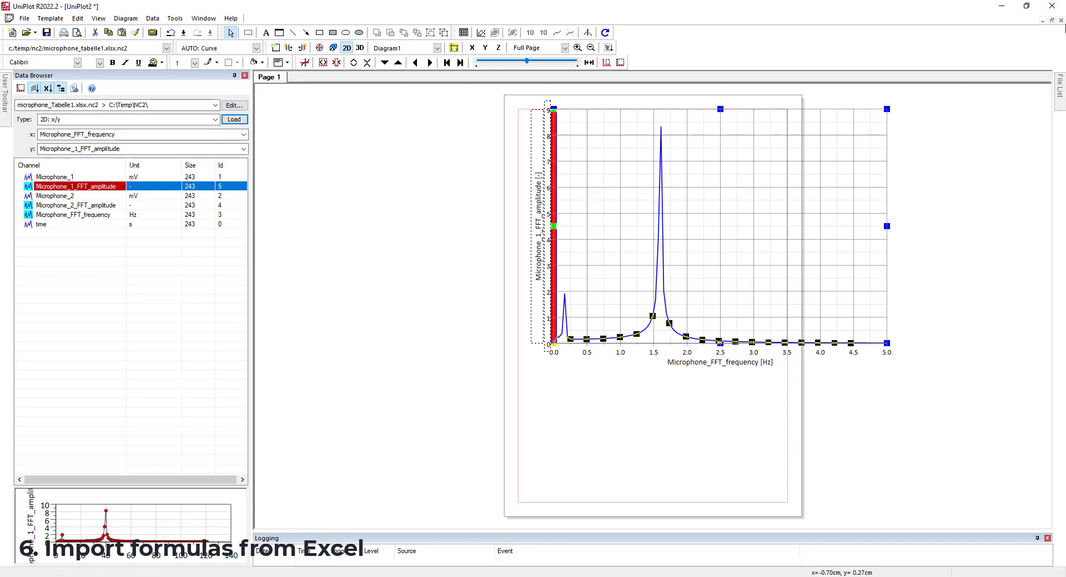
{"action": "left_click", "coordinate": [1060, 20]}
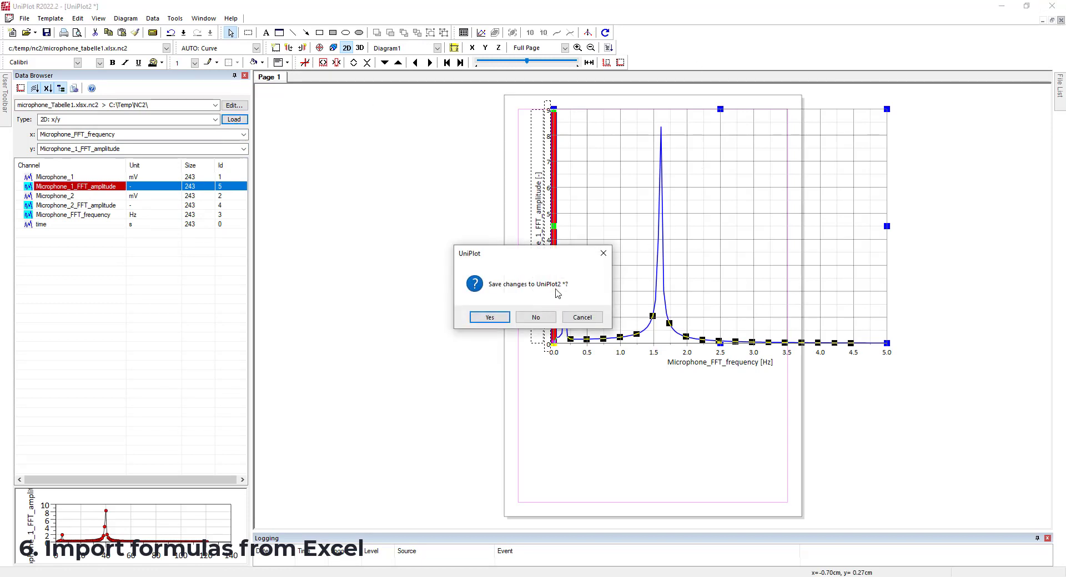
{"action": "left_click", "coordinate": [543, 318]}
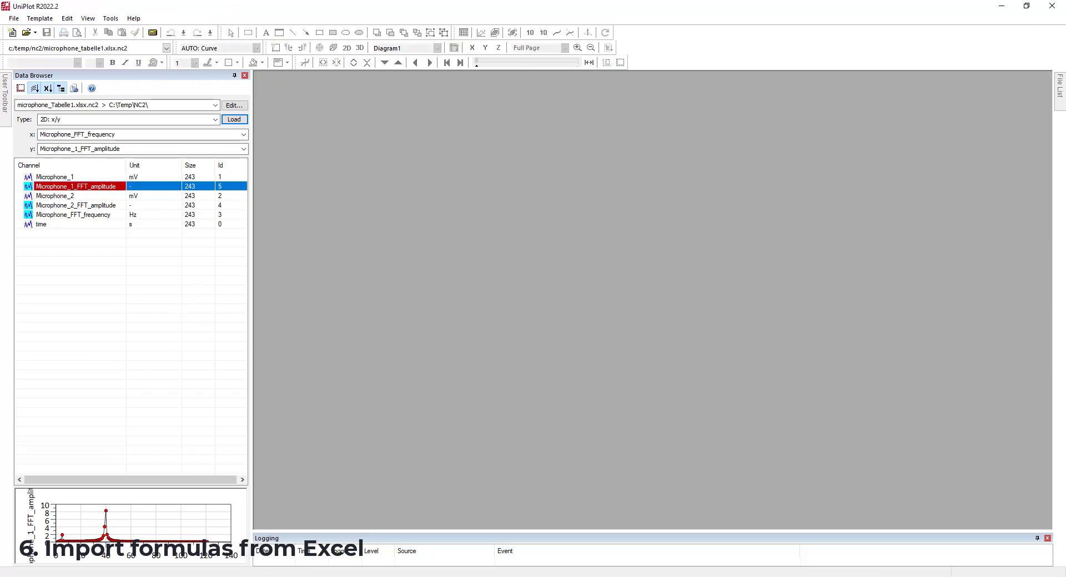
Create an empty landscape A4 page and load the Microphone_1_FFT_amplitude over Microphone_FFT_frequency curve into it.
{"action": "left_click", "coordinate": [12, 32]}
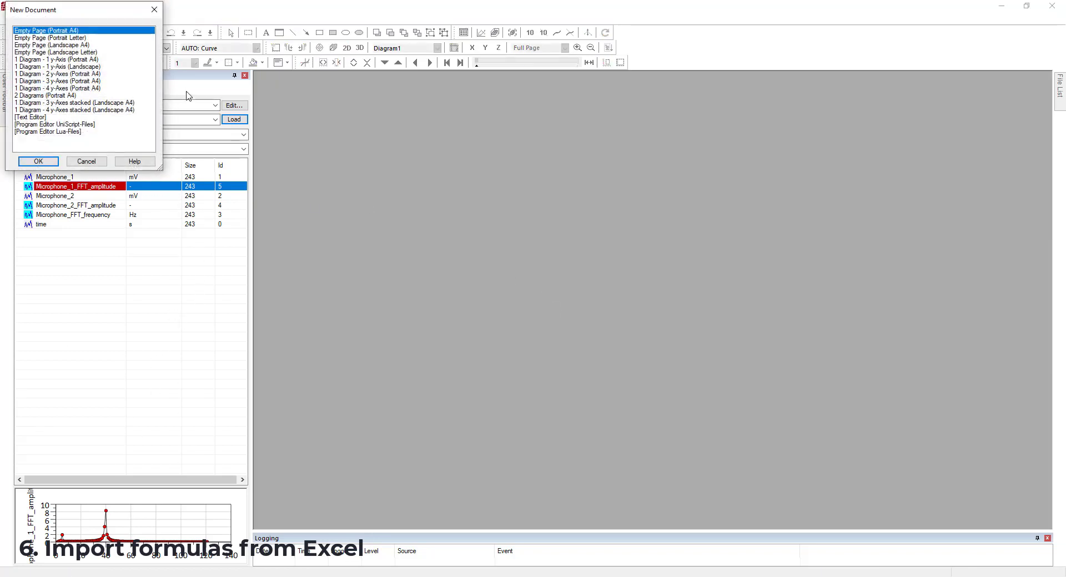
{"action": "left_click", "coordinate": [39, 45]}
{"action": "left_click", "coordinate": [36, 161]}
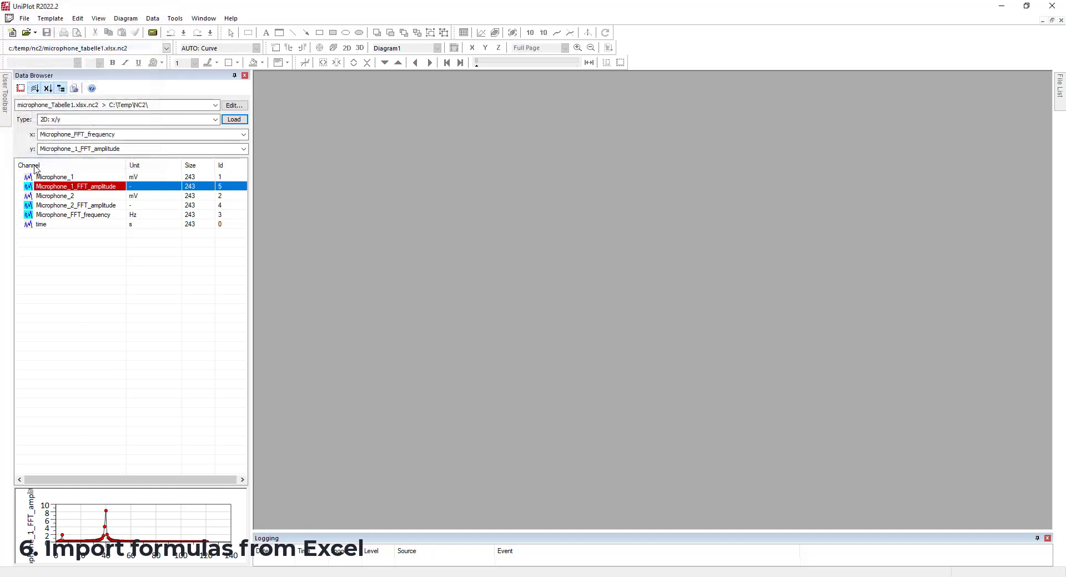
{"action": "left_click", "coordinate": [240, 121]}
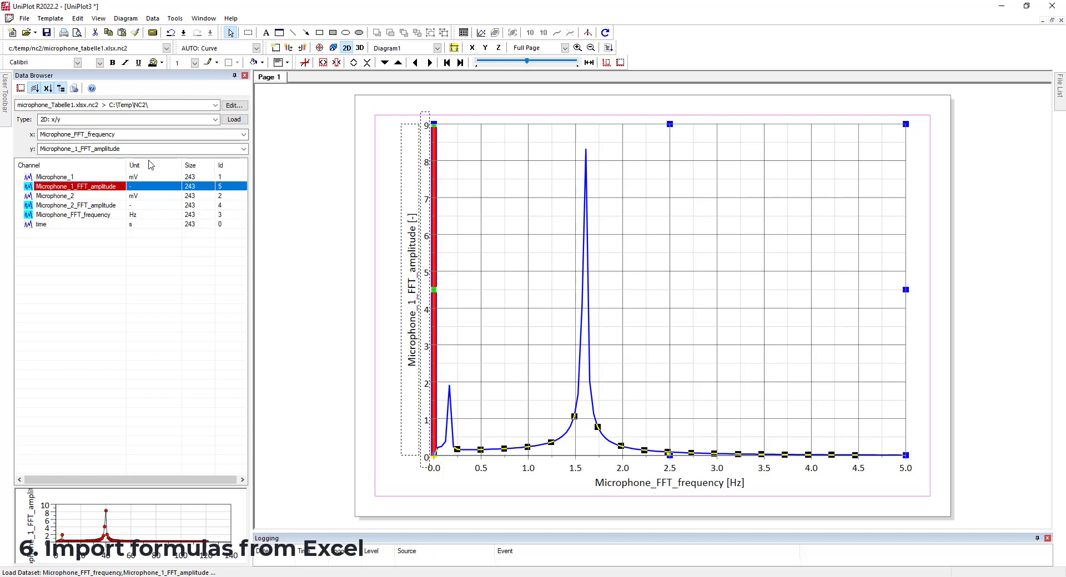
Add Microphone_2_FFT_amplitude to the diagram as a second curve without replacing the Microphone_1 dataset, and deselect the curve.
{"action": "left_click", "coordinate": [247, 150]}
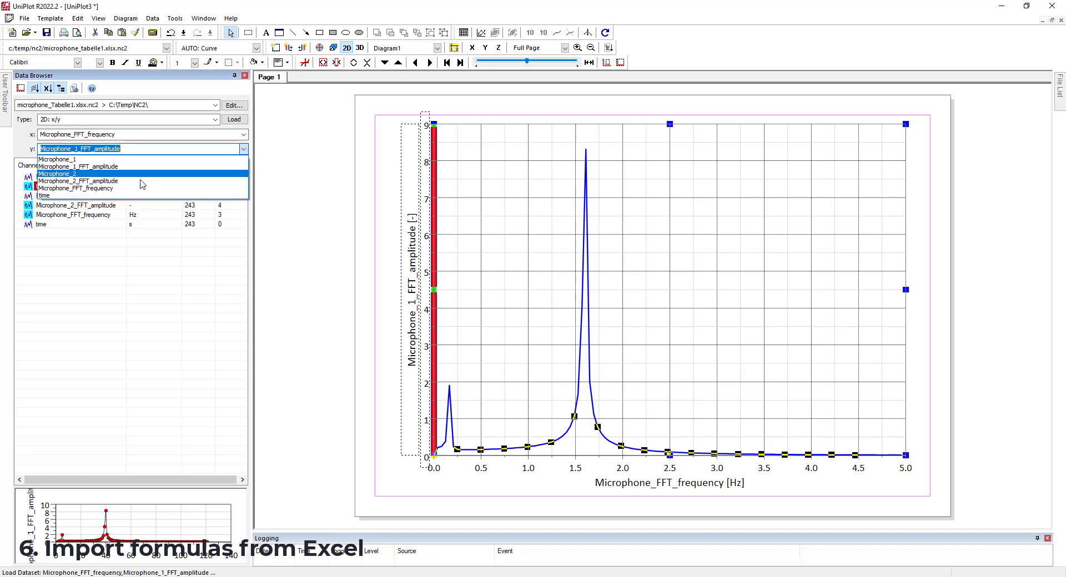
{"action": "left_click", "coordinate": [111, 185]}
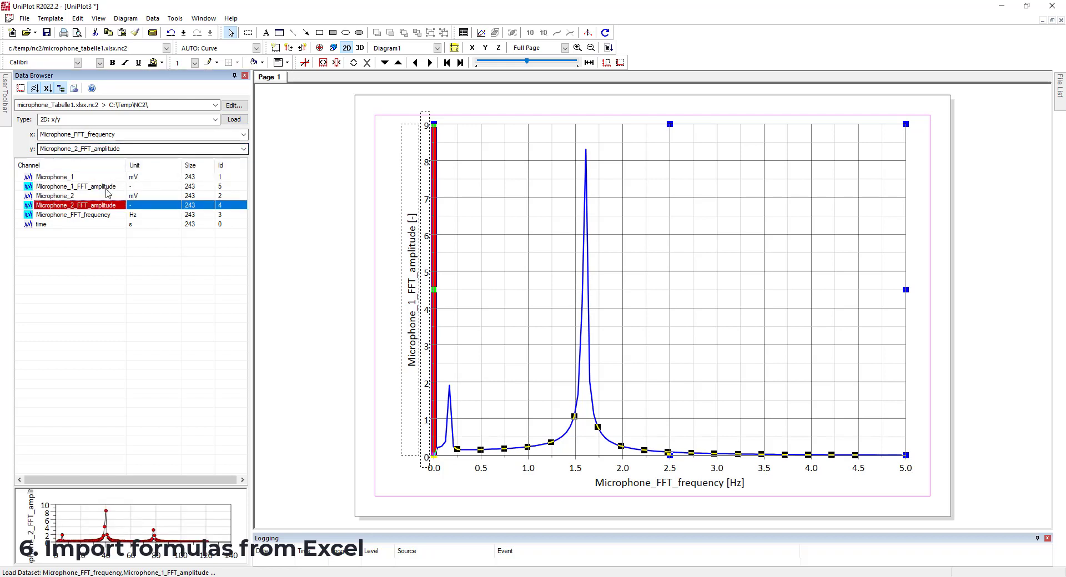
{"action": "left_click", "coordinate": [234, 120]}
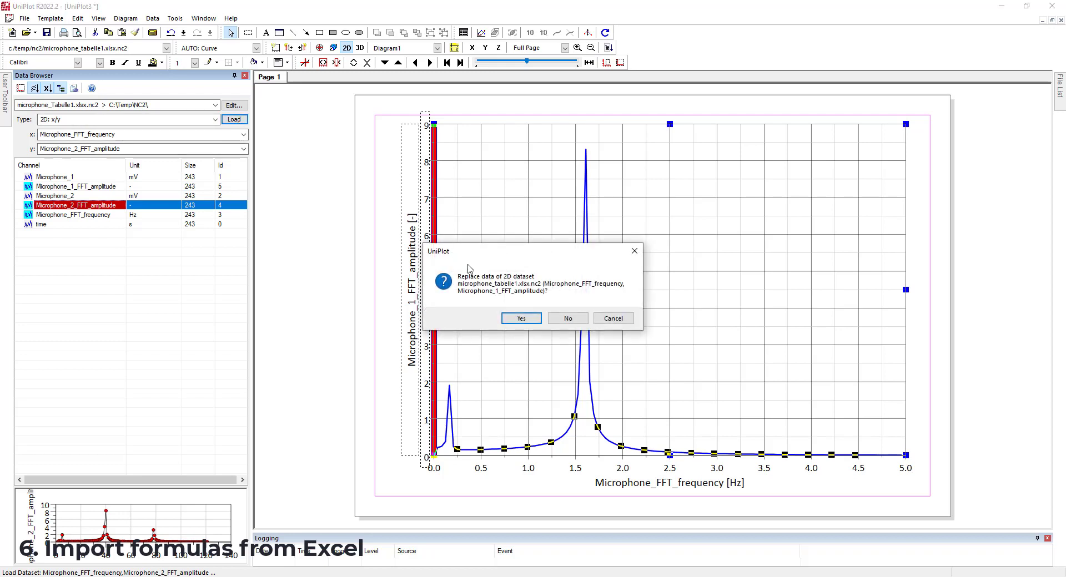
{"action": "left_click", "coordinate": [567, 318]}
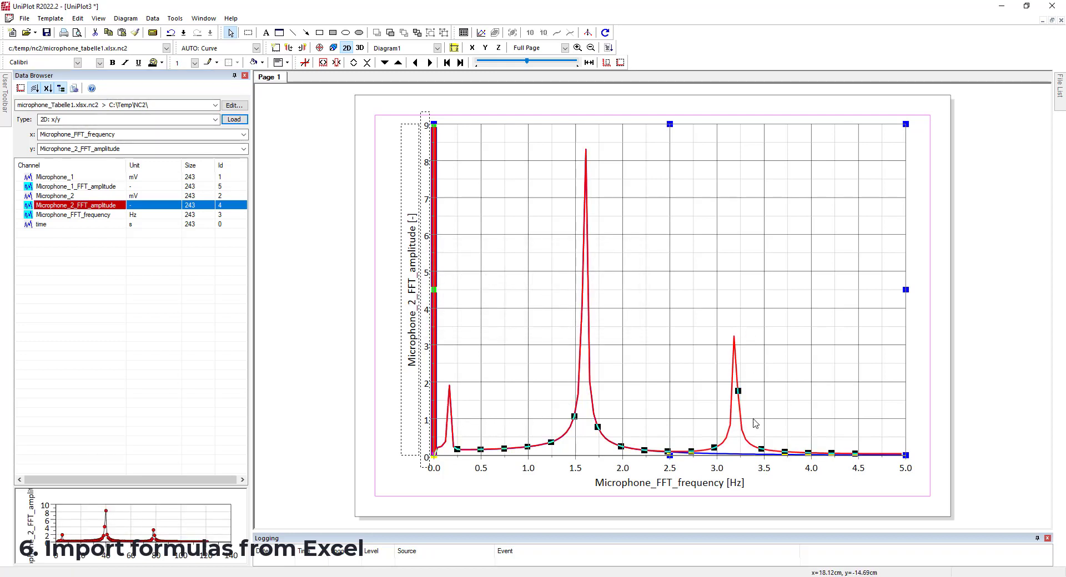
{"action": "left_click", "coordinate": [753, 320]}
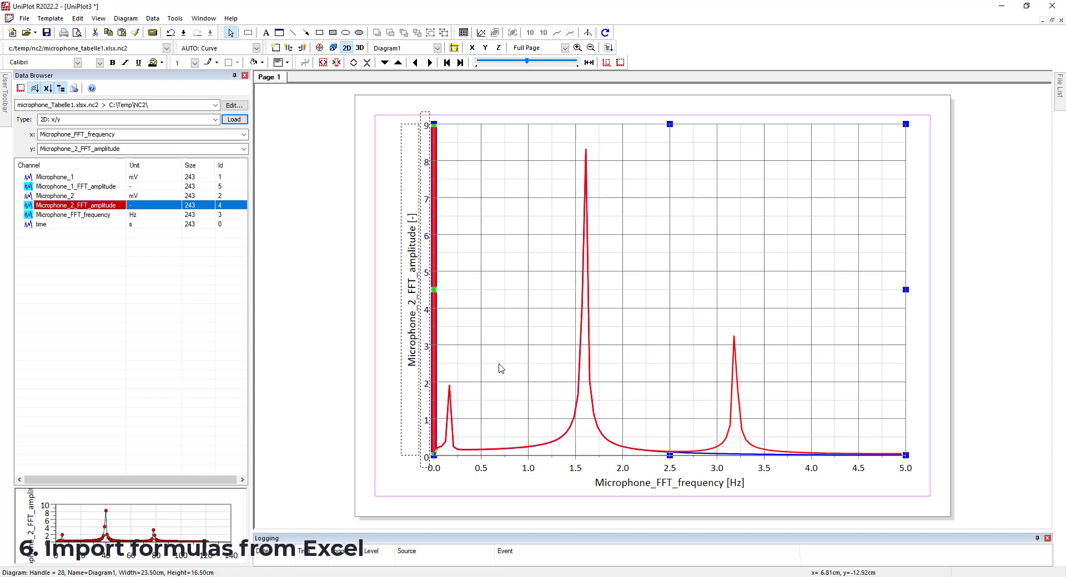